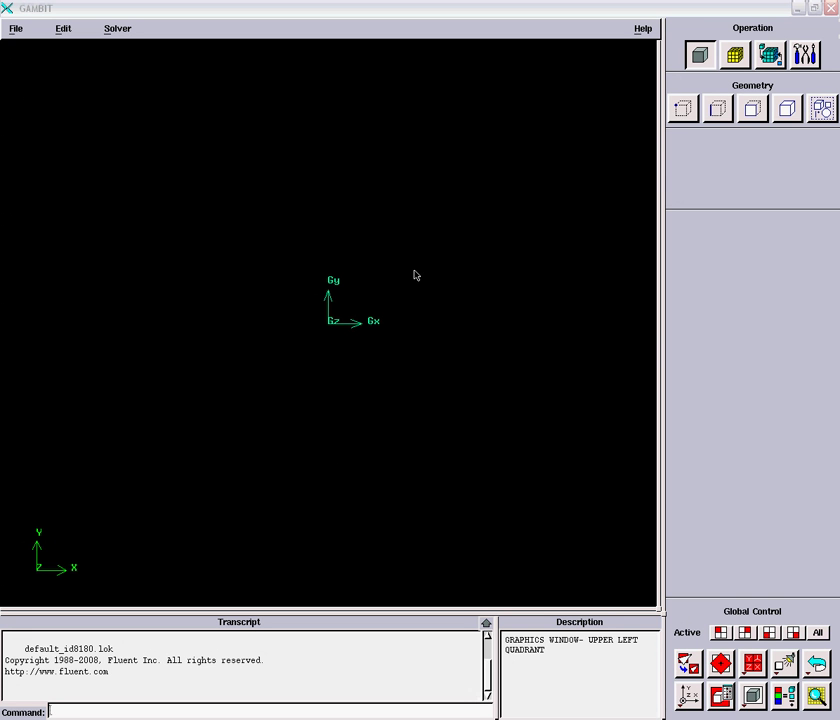
Create real vertices at the origin and at x = -2 on the x-axis.
{"action": "left_click", "coordinate": [683, 109]}
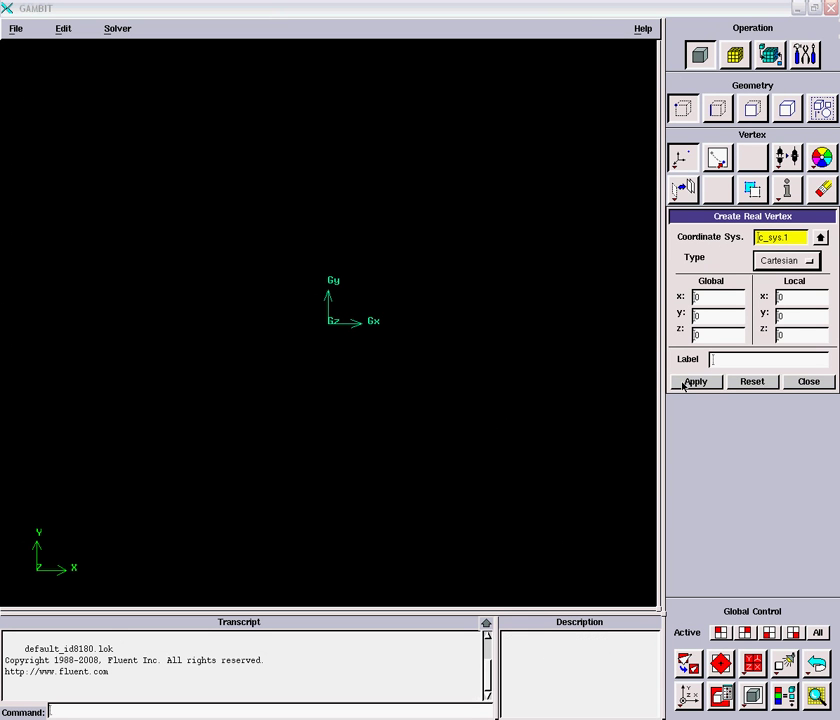
{"action": "left_click", "coordinate": [685, 383]}
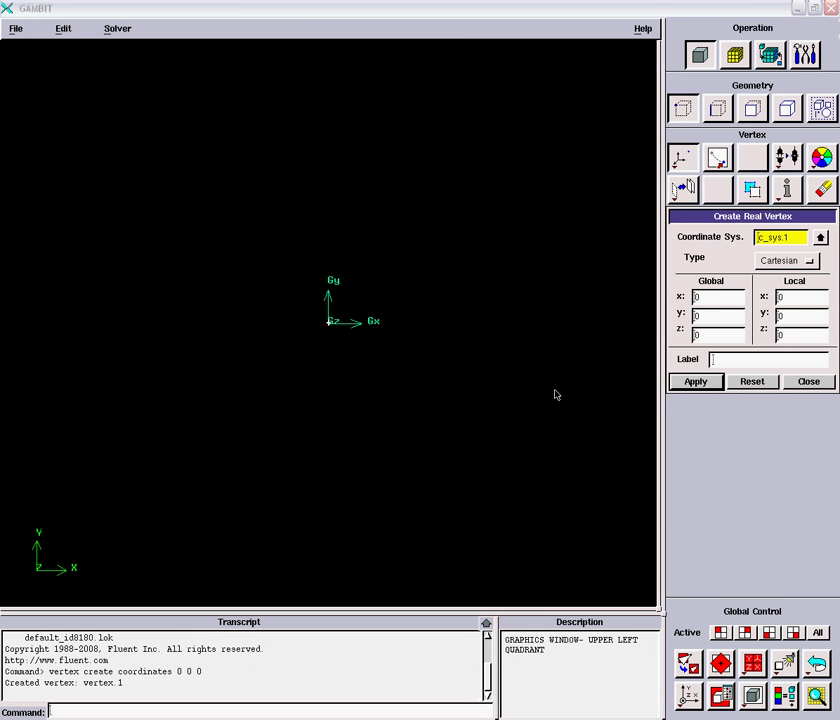
{"action": "double_click", "coordinate": [694, 298]}
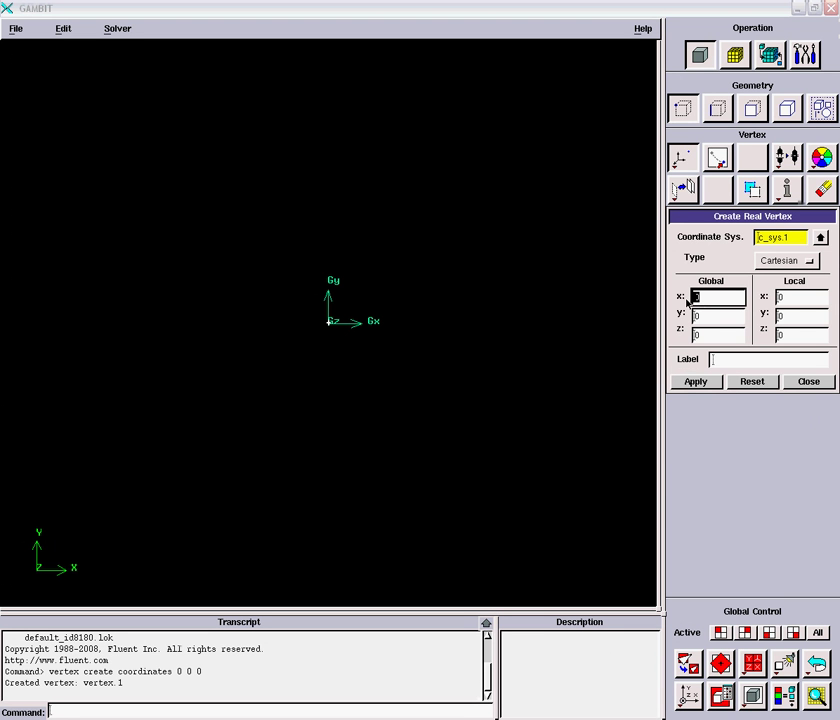
{"action": "type", "text": "-2"}
{"action": "left_click", "coordinate": [695, 381]}
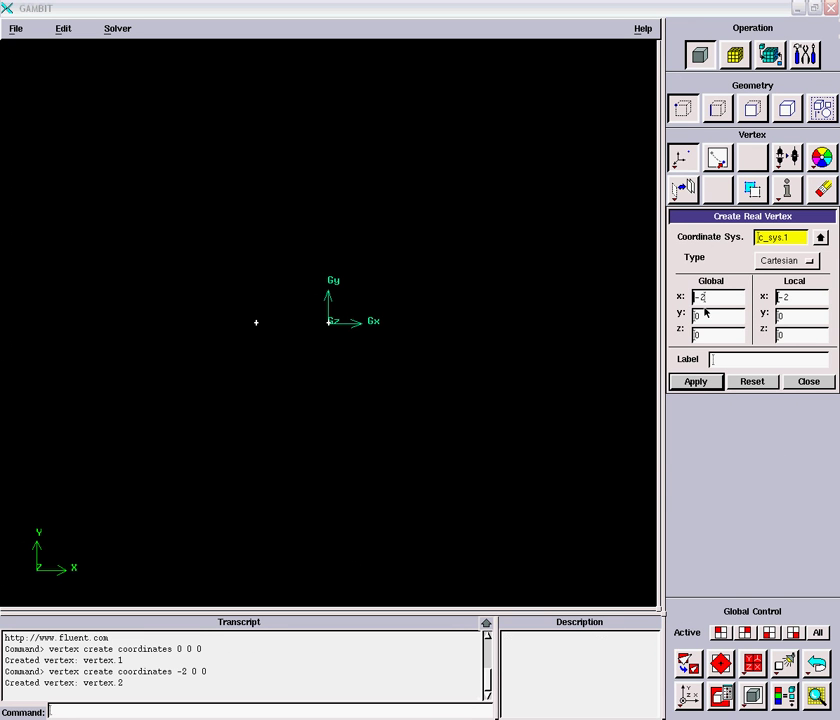
Add vertices at x = 6 and x = 10, then fit all vertices in the view.
{"action": "left_click_drag", "start_coordinate": [714, 298], "coordinate": [684, 304]}
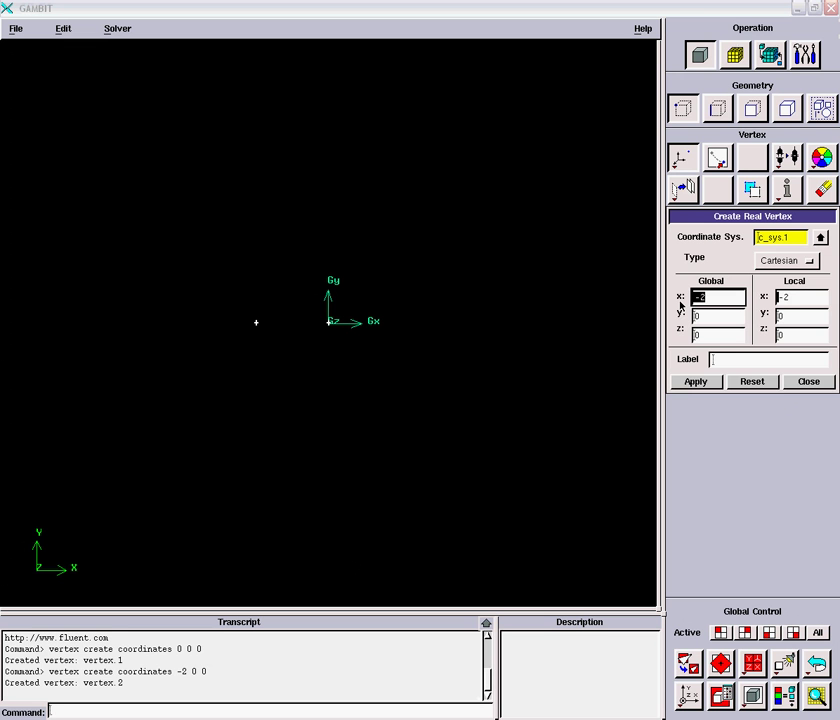
{"action": "type", "text": "6"}
{"action": "left_click", "coordinate": [711, 383]}
{"action": "double_click", "coordinate": [692, 299]}
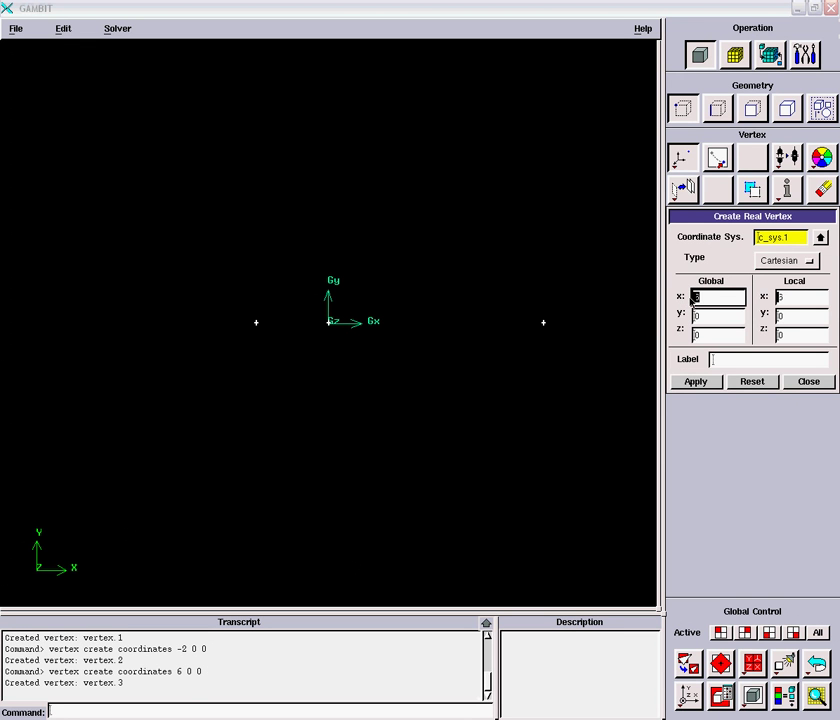
{"action": "type", "text": "10"}
{"action": "left_click", "coordinate": [698, 386]}
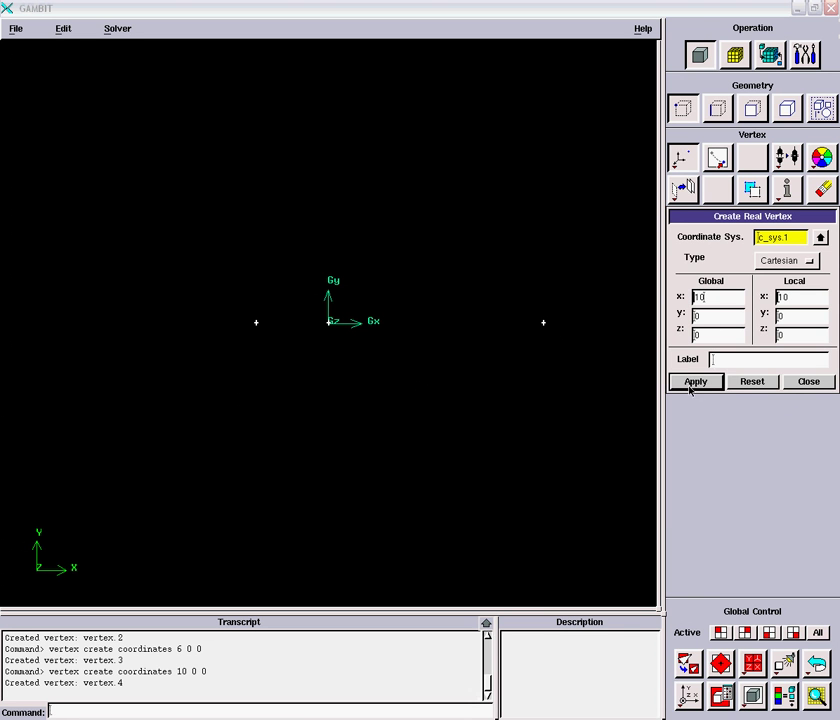
{"action": "left_click", "coordinate": [688, 664]}
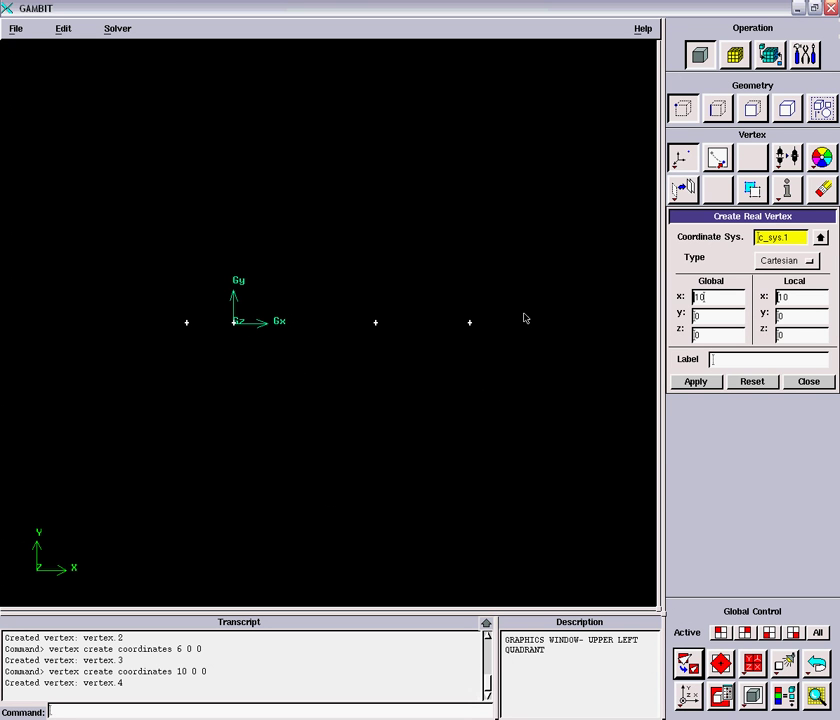
Create straight edges from x = -2 to 0 and from x = 6 to 10.
{"action": "left_click", "coordinate": [707, 116]}
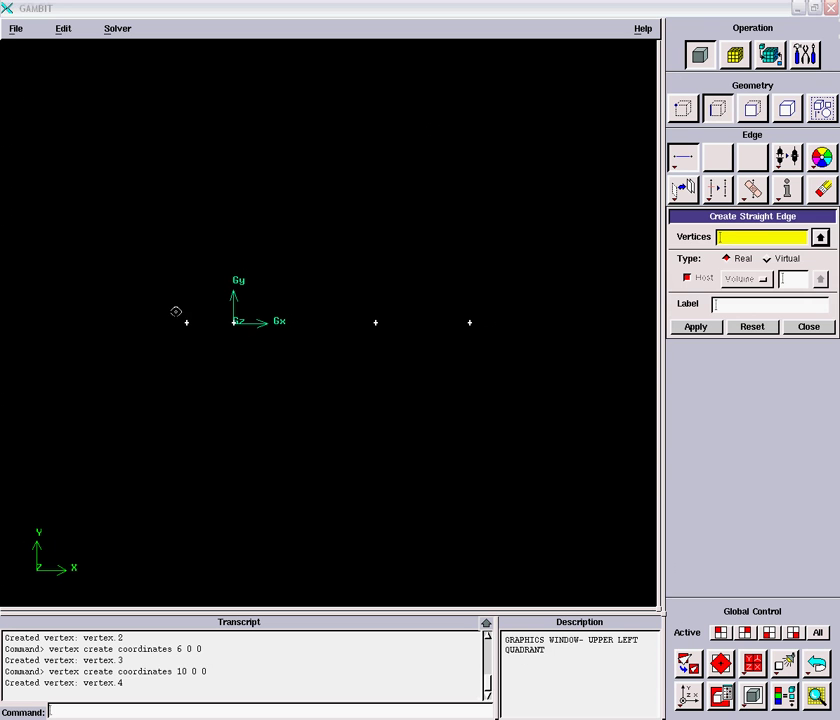
{"action": "left_click_drag", "start_coordinate": [154, 304], "coordinate": [272, 352], "text": "shift"}
{"action": "right_click", "coordinate": [351, 322], "text": "shift"}
{"action": "left_click_drag", "start_coordinate": [367, 302], "coordinate": [493, 360], "text": "shift"}
{"action": "right_click", "coordinate": [506, 360], "text": "shift"}
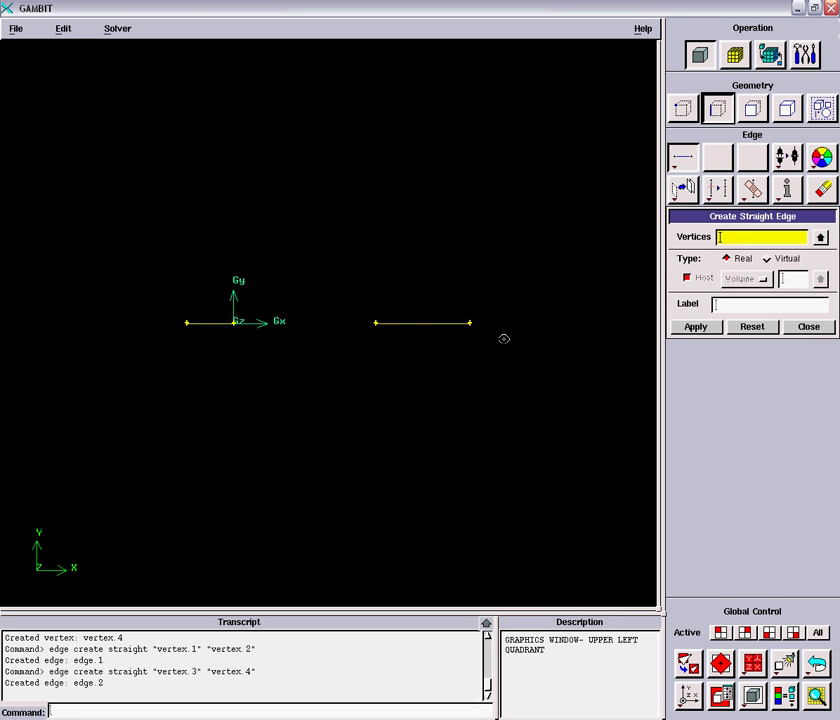
{"action": "left_click", "coordinate": [683, 108]}
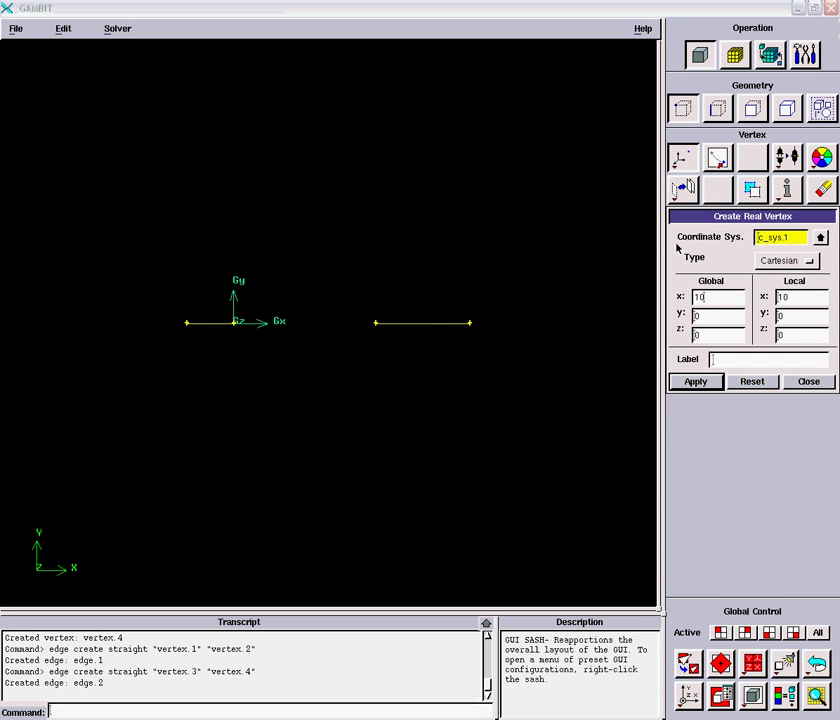
Reset the coordinates and create axis vertices at x = 1, 2 and 3.
{"action": "left_click", "coordinate": [750, 382]}
{"action": "left_click", "coordinate": [700, 297]}
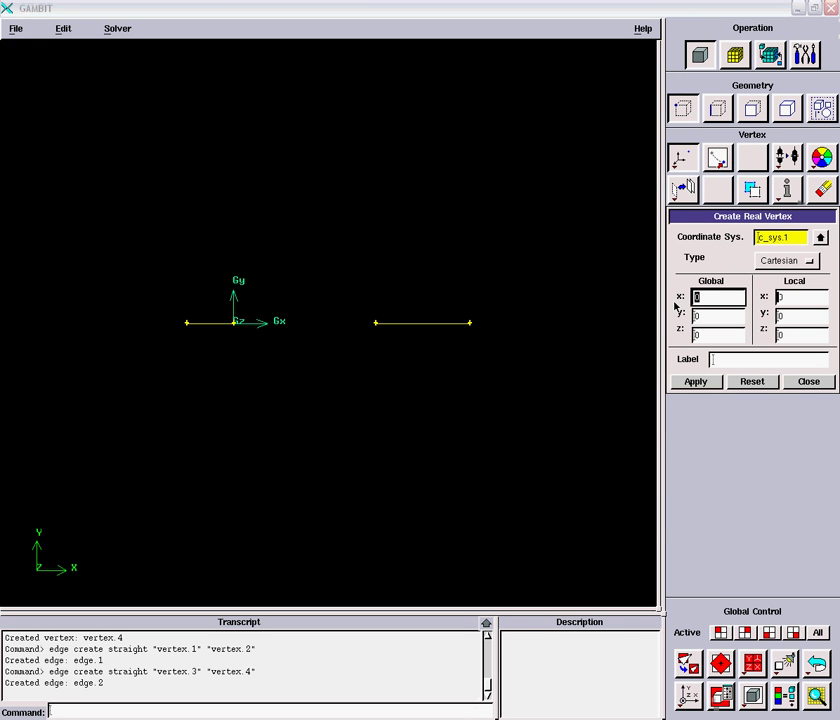
{"action": "type", "text": "1"}
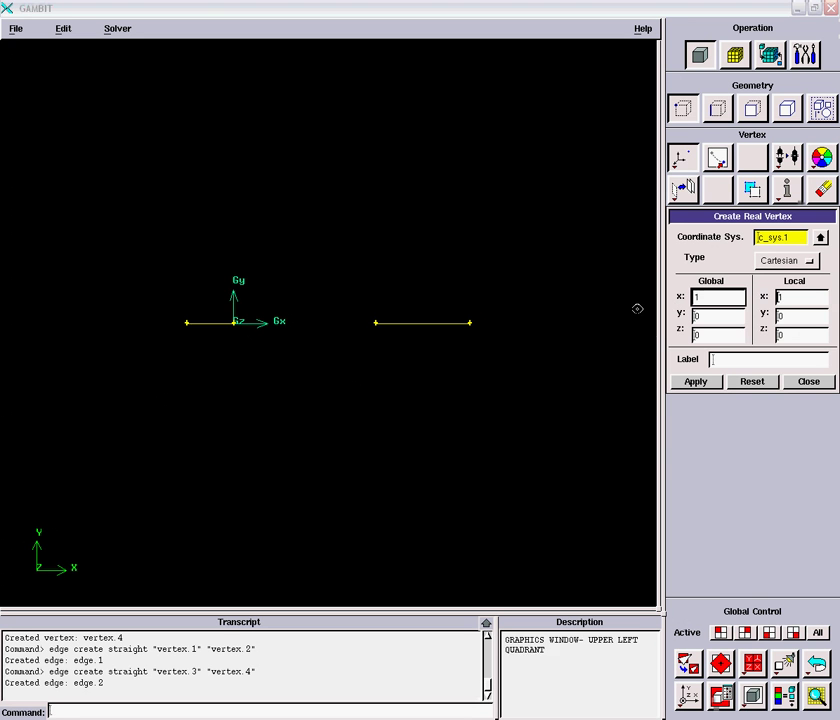
{"action": "left_click", "coordinate": [697, 382]}
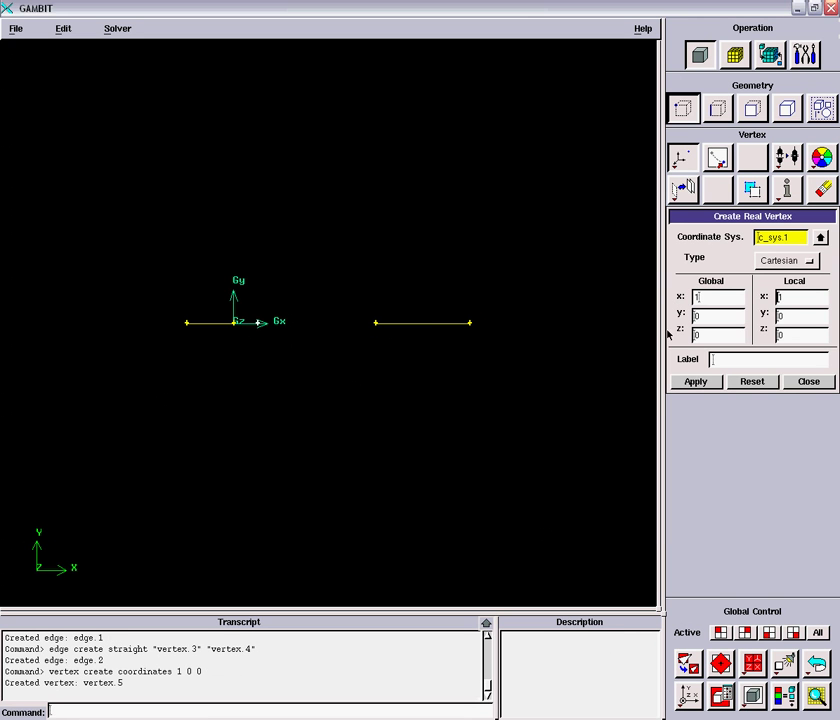
{"action": "key", "text": "BackSpace"}
{"action": "type", "text": "2"}
{"action": "right_click", "coordinate": [617, 356], "text": "shift"}
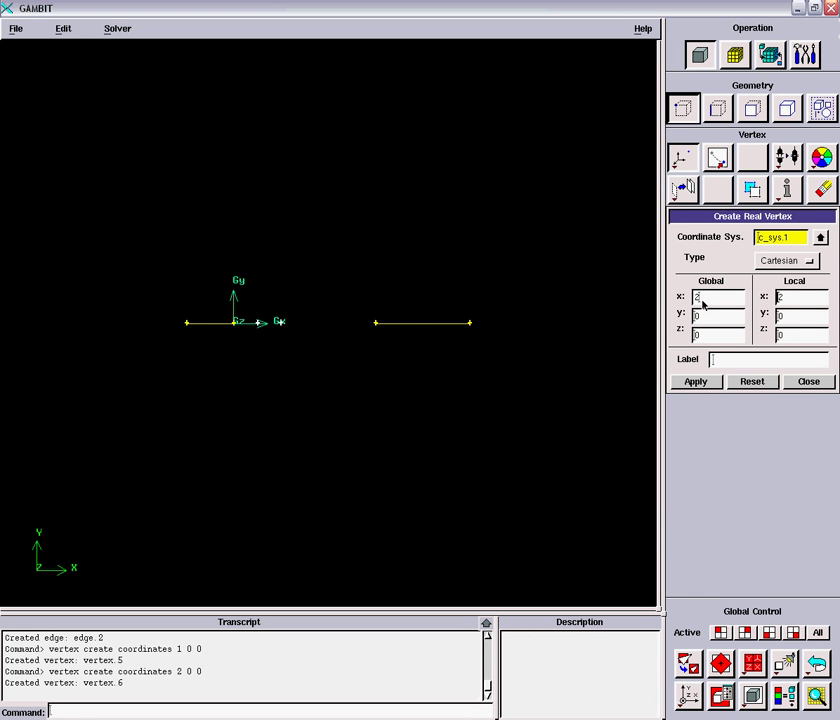
{"action": "key", "text": "BackSpace"}
{"action": "type", "text": "3"}
{"action": "right_click", "coordinate": [482, 302], "text": "shift"}
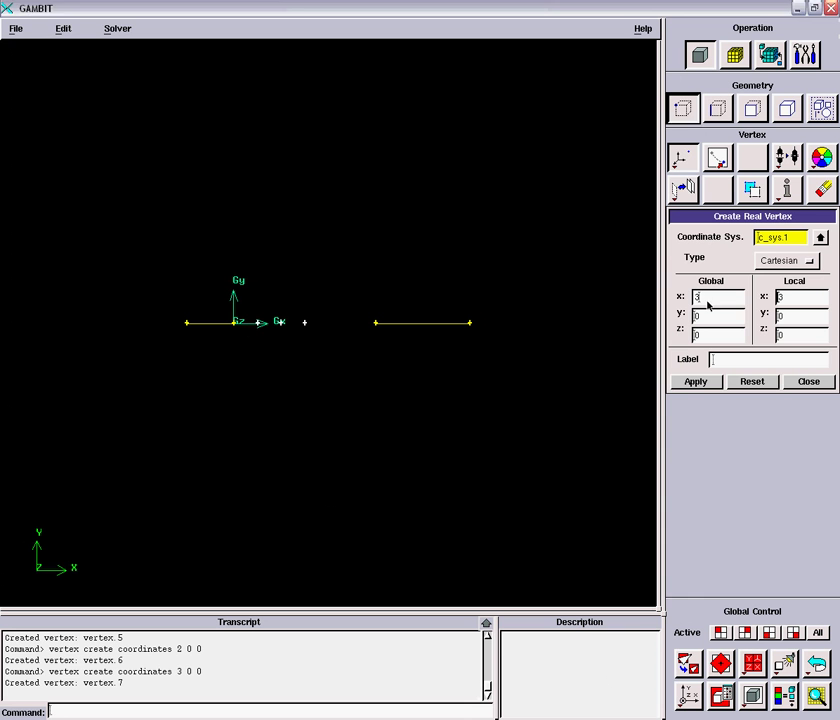
Add vertices at x = 4 and x = 5, undoing the mistaken x = 45 point.
{"action": "double_click", "coordinate": [693, 297]}
{"action": "type", "text": "4"}
{"action": "right_click", "coordinate": [554, 303], "text": "shift"}
{"action": "type", "text": "5"}
{"action": "right_click", "coordinate": [562, 306], "text": "shift"}
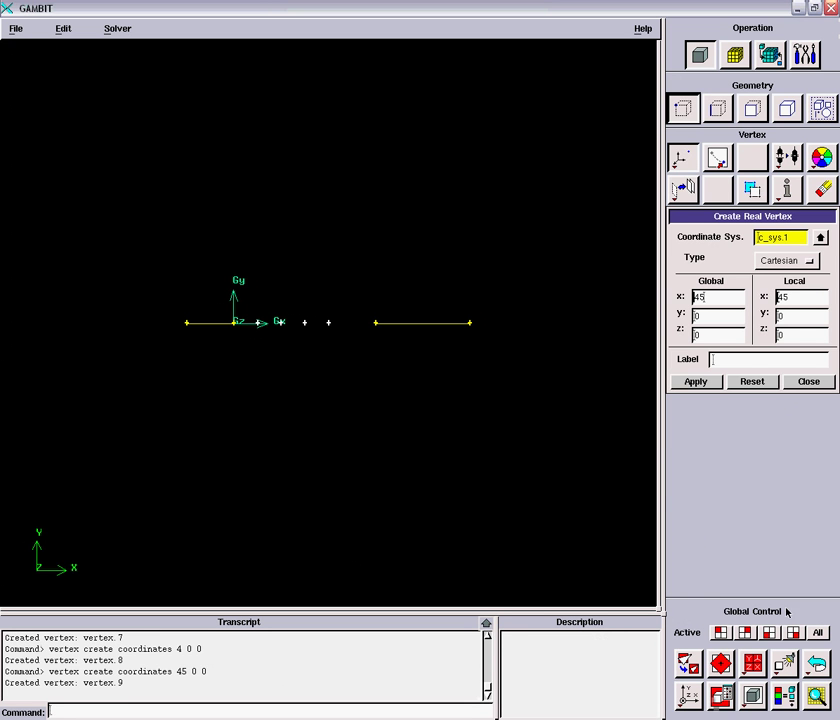
{"action": "left_click", "coordinate": [817, 663]}
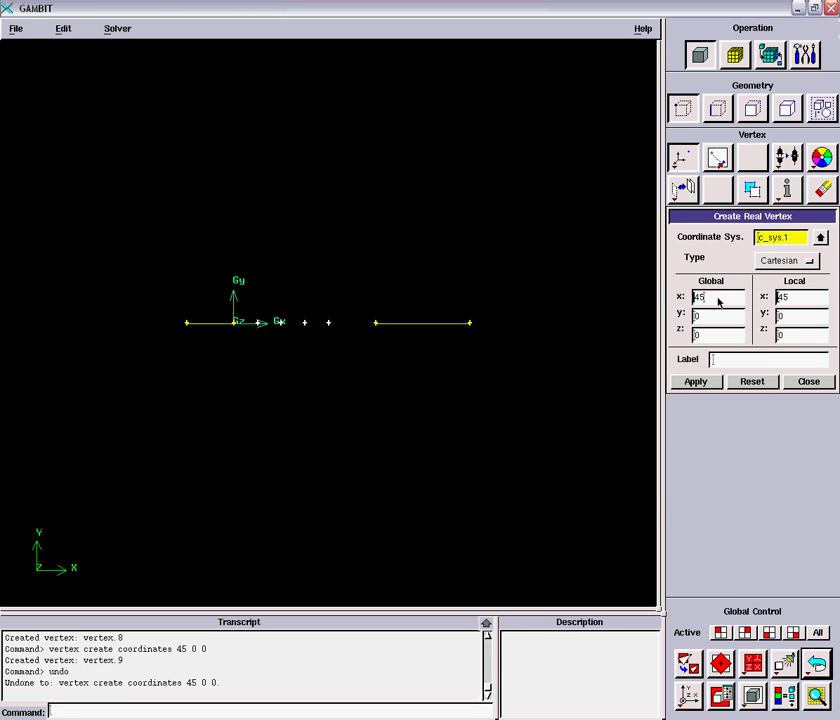
{"action": "left_click_drag", "start_coordinate": [718, 297], "coordinate": [676, 296]}
{"action": "type", "text": "5"}
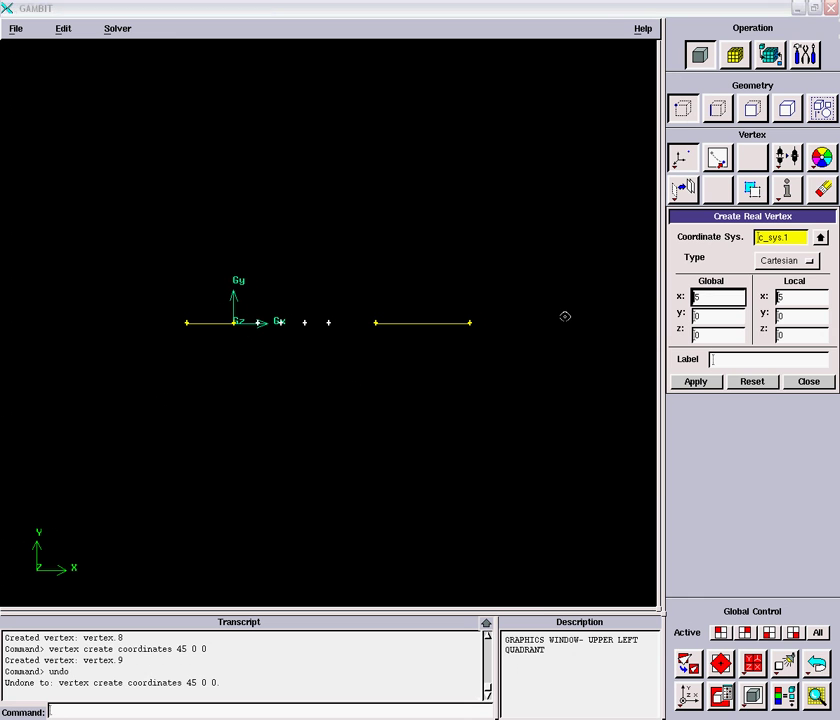
{"action": "middle_click", "coordinate": [564, 315], "text": "shift"}
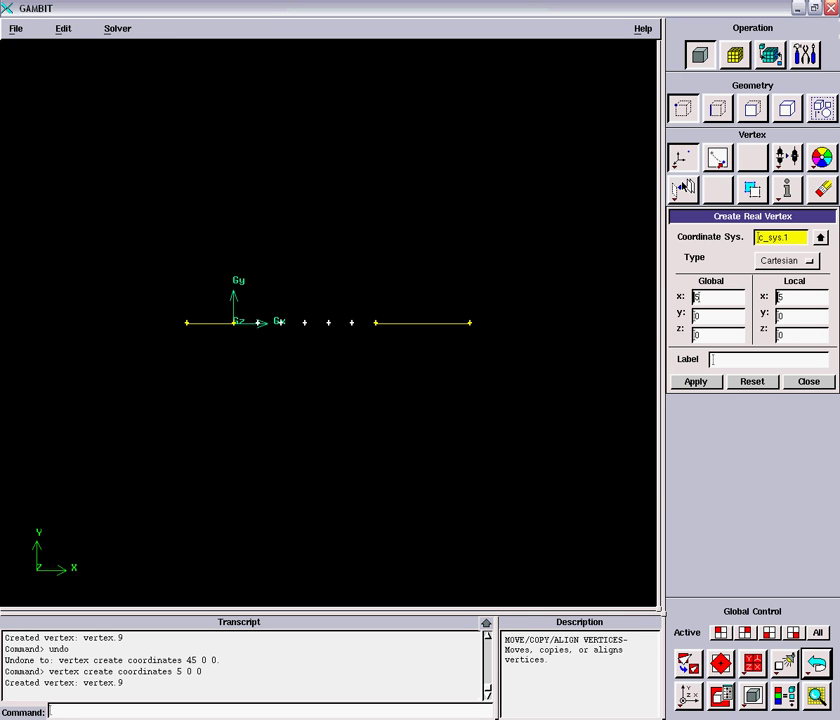
Open the Move/Copy Vertices form.
{"action": "left_click", "coordinate": [686, 188]}
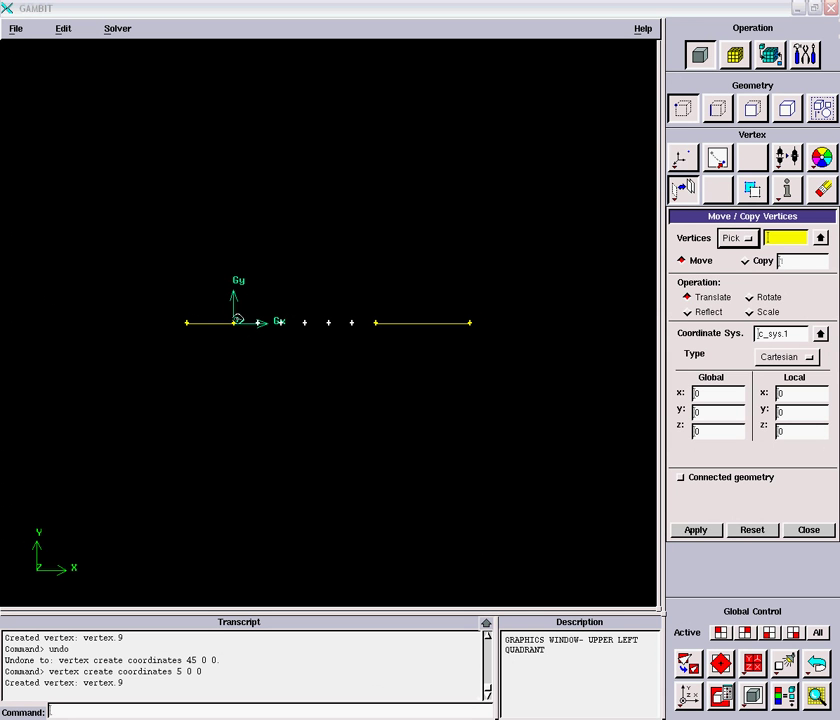
Copy the axis vertices translated by (0.5, -0.125, 0) as lower wave points.
{"action": "left_click", "coordinate": [234, 322], "text": "shift"}
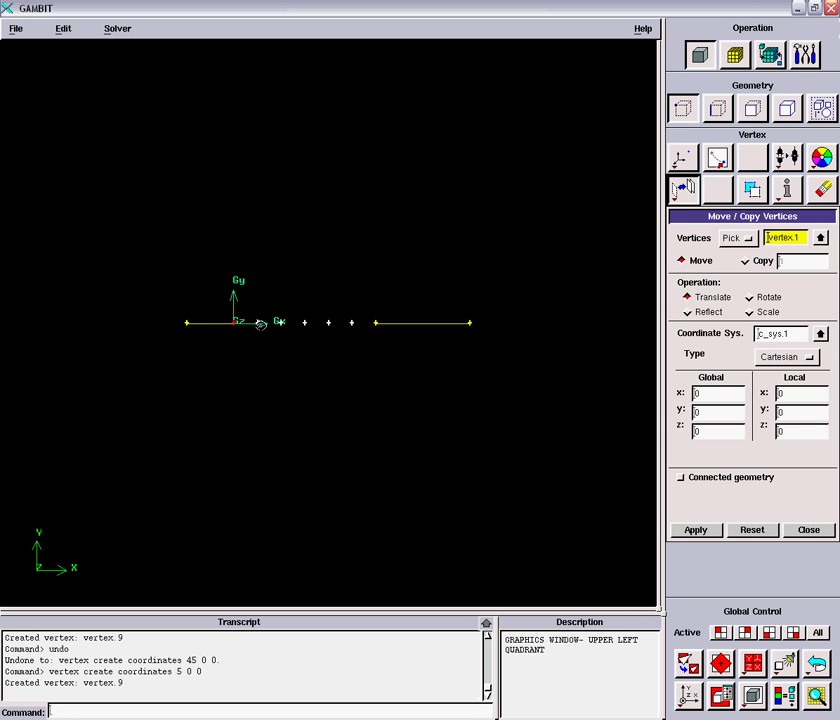
{"action": "left_click", "coordinate": [284, 322], "text": "shift"}
{"action": "left_click", "coordinate": [304, 323], "text": "shift"}
{"action": "left_click", "coordinate": [329, 322], "text": "shift"}
{"action": "left_click", "coordinate": [352, 323], "text": "shift"}
{"action": "left_click", "coordinate": [753, 264]}
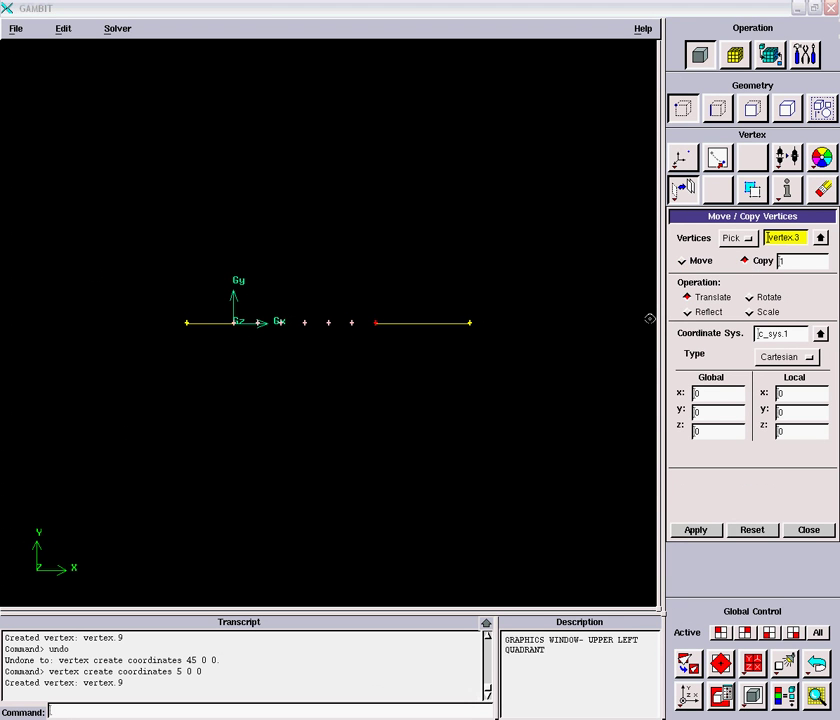
{"action": "left_click", "coordinate": [712, 396]}
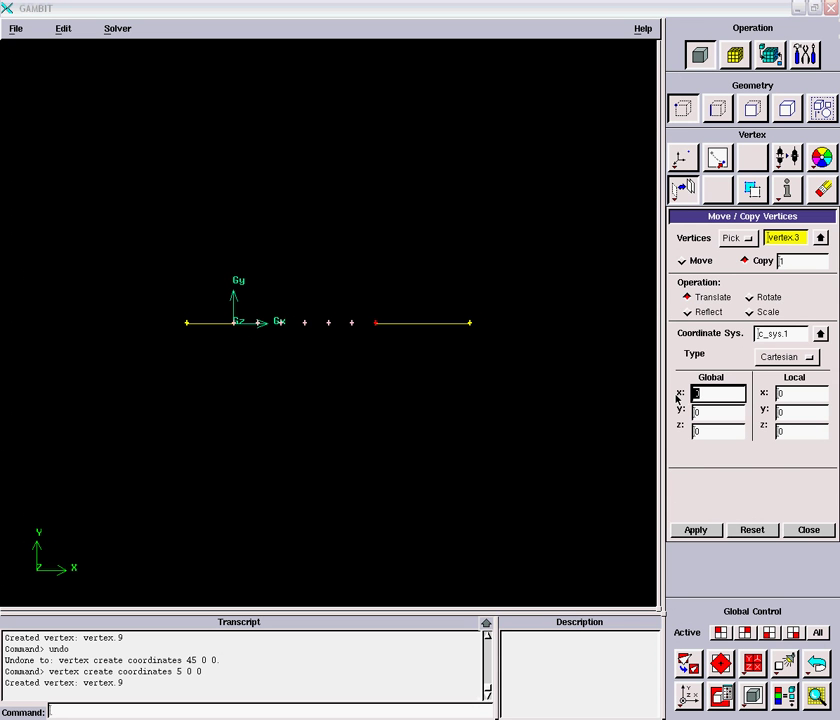
{"action": "type", "text": ".5"}
{"action": "left_click", "coordinate": [709, 413]}
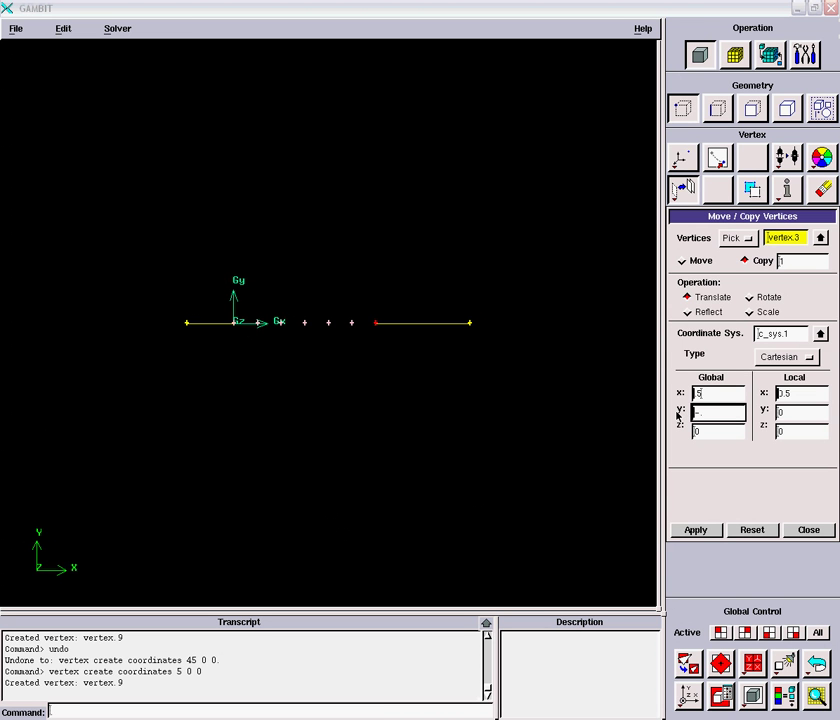
{"action": "type", "text": "-.125"}
{"action": "middle_click", "coordinate": [593, 405], "text": "shift"}
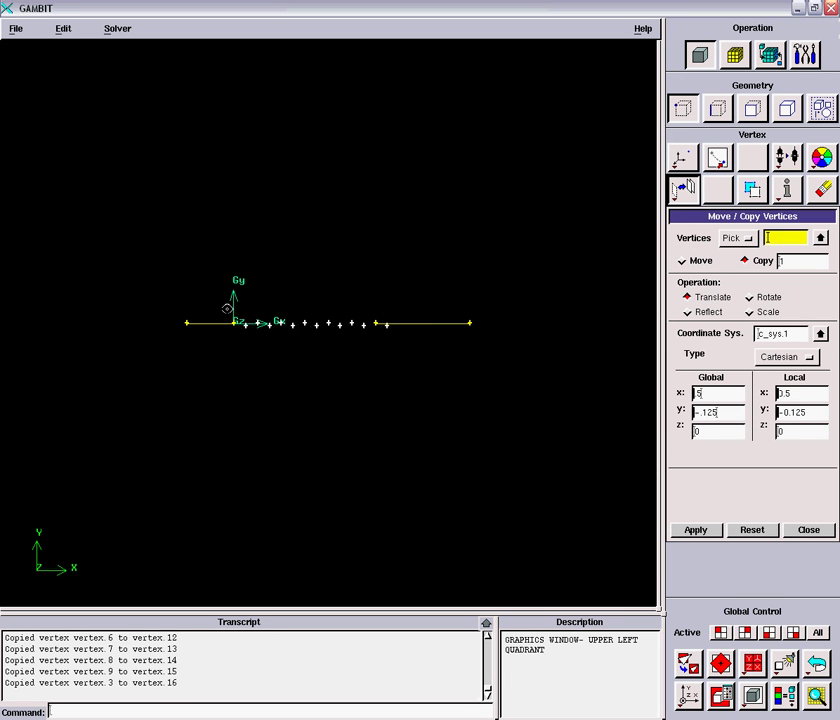
Reselect the vertices near the origin and set the y offset to 0.125.
{"action": "left_click_drag", "start_coordinate": [226, 308], "coordinate": [407, 323], "text": "shift"}
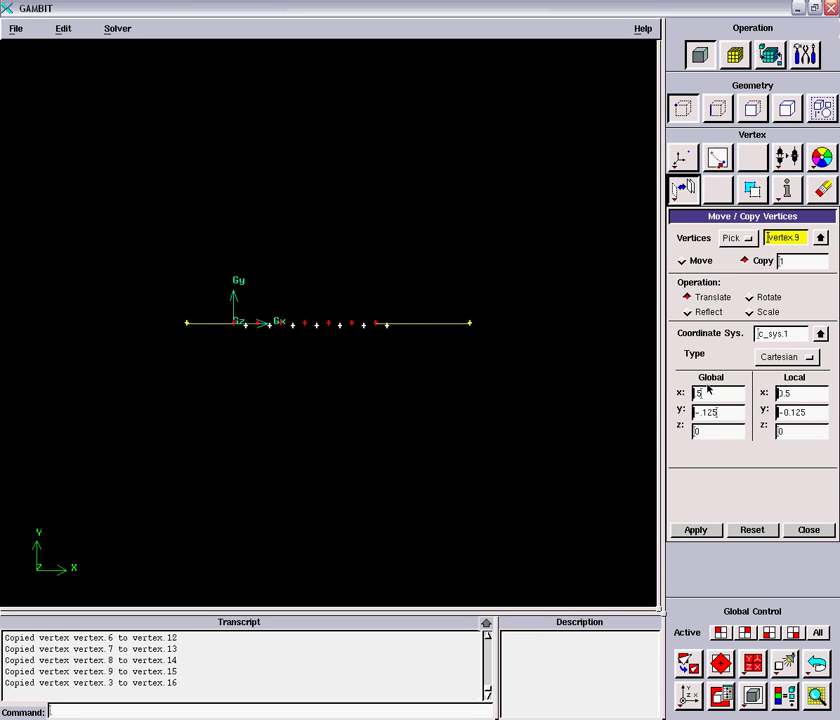
{"action": "left_click_drag", "start_coordinate": [727, 420], "coordinate": [690, 418]}
{"action": "type", "text": "+.125"}
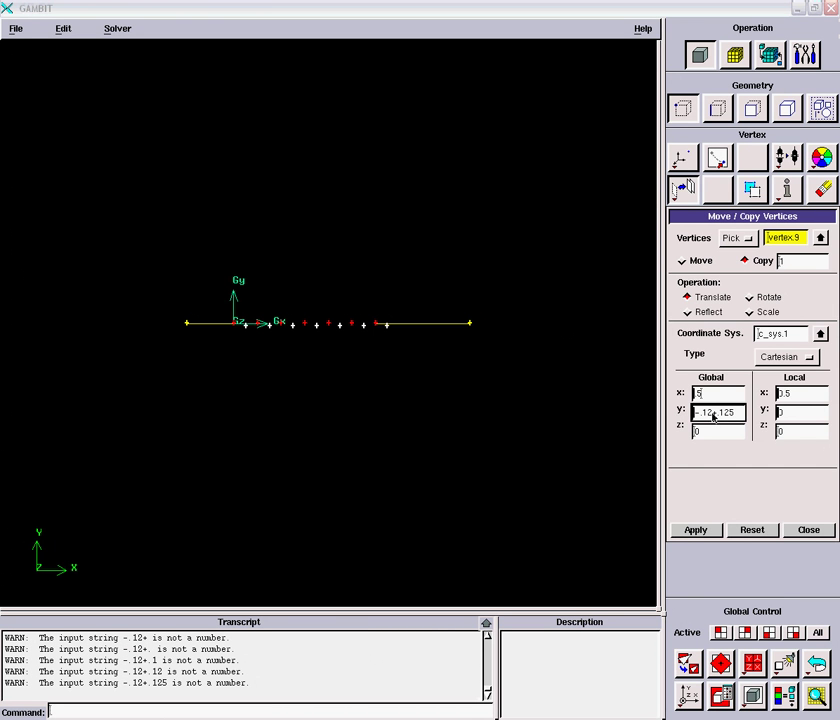
{"action": "left_click", "coordinate": [713, 418]}
{"action": "key", "text": "BackSpace"}
{"action": "key", "text": "BackSpace"}
{"action": "key", "text": "BackSpace"}
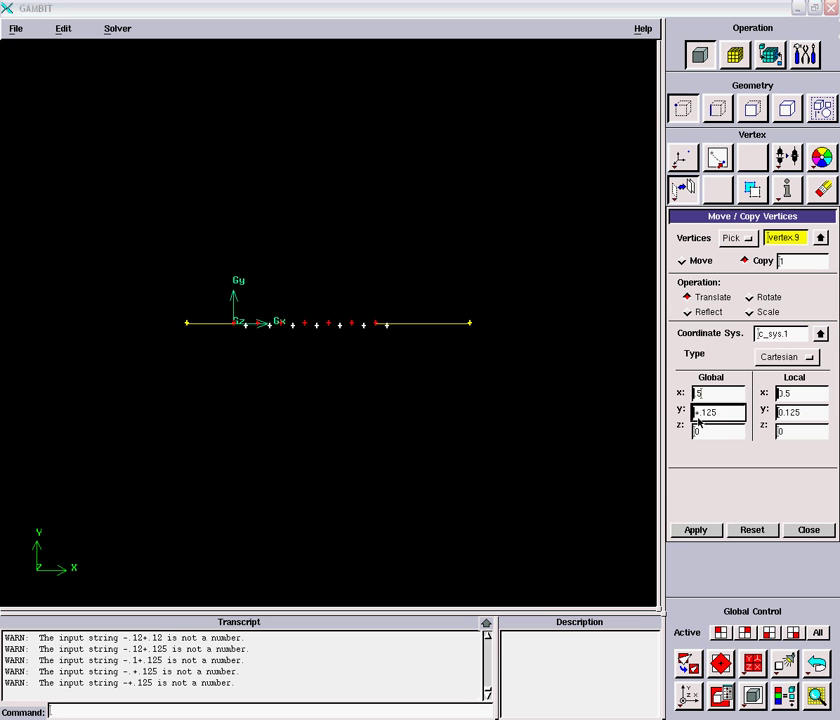
Apply the 0.125-up copy, then copy the two origin-side vertices by -0.5 in x.
{"action": "right_click", "coordinate": [578, 382], "text": "shift"}
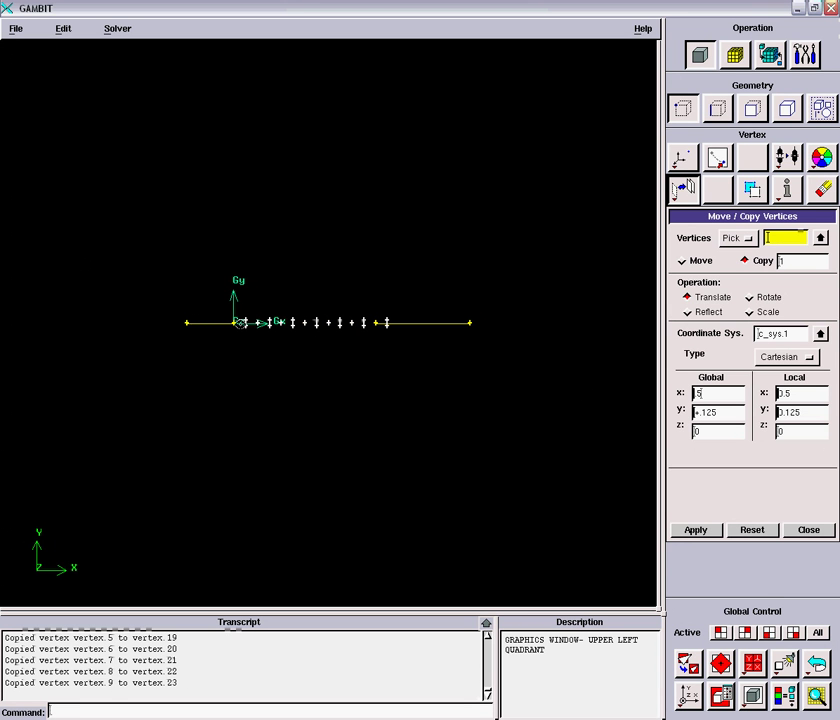
{"action": "left_click_drag", "start_coordinate": [240, 309], "coordinate": [257, 334], "text": "shift"}
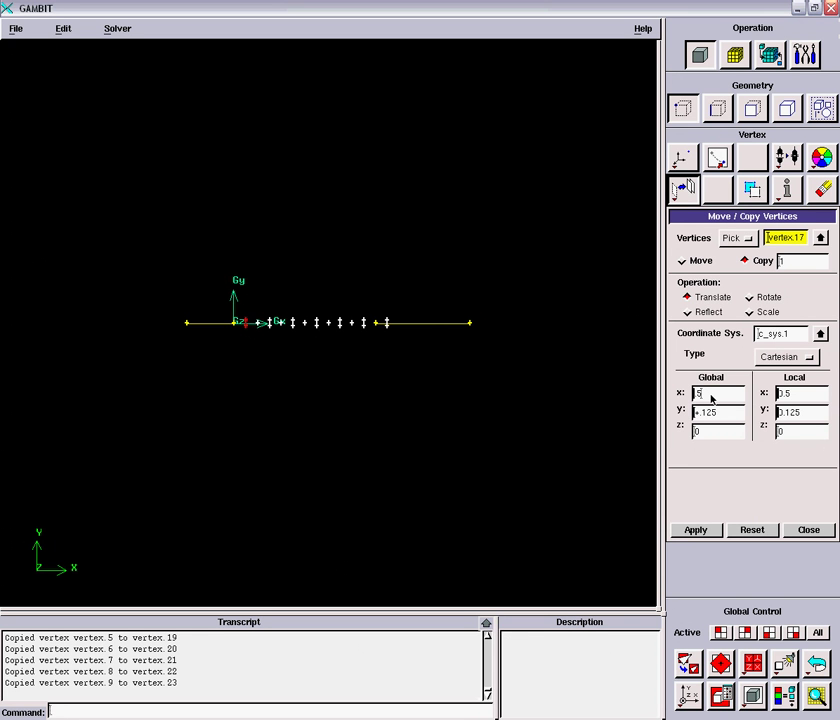
{"action": "left_click", "coordinate": [714, 394]}
{"action": "type", "text": "-"}
{"action": "key", "text": "Tab"}
{"action": "key", "text": "Delete"}
{"action": "key", "text": "Delete"}
{"action": "key", "text": "Delete"}
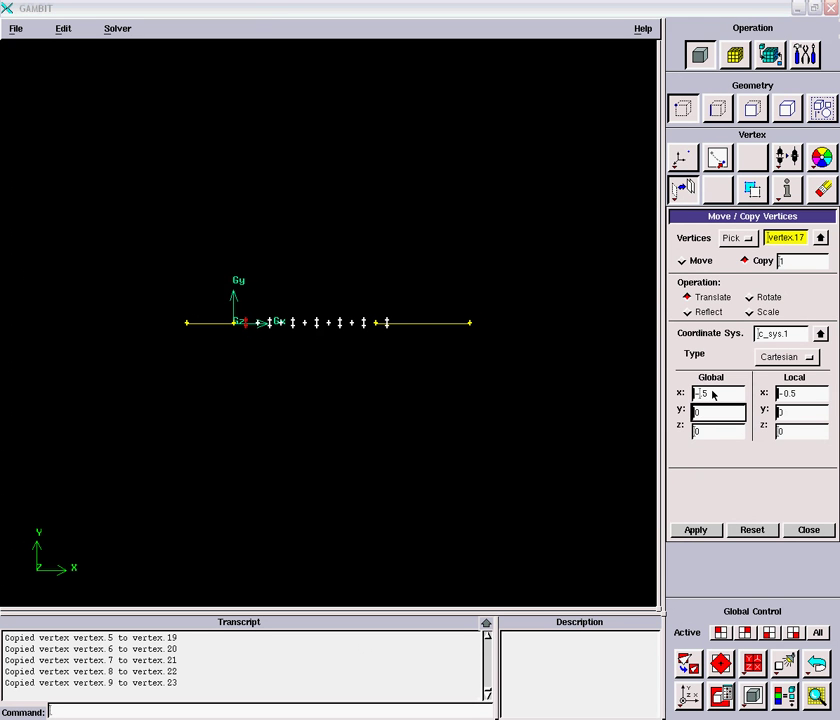
{"action": "right_click", "coordinate": [524, 413], "text": "shift"}
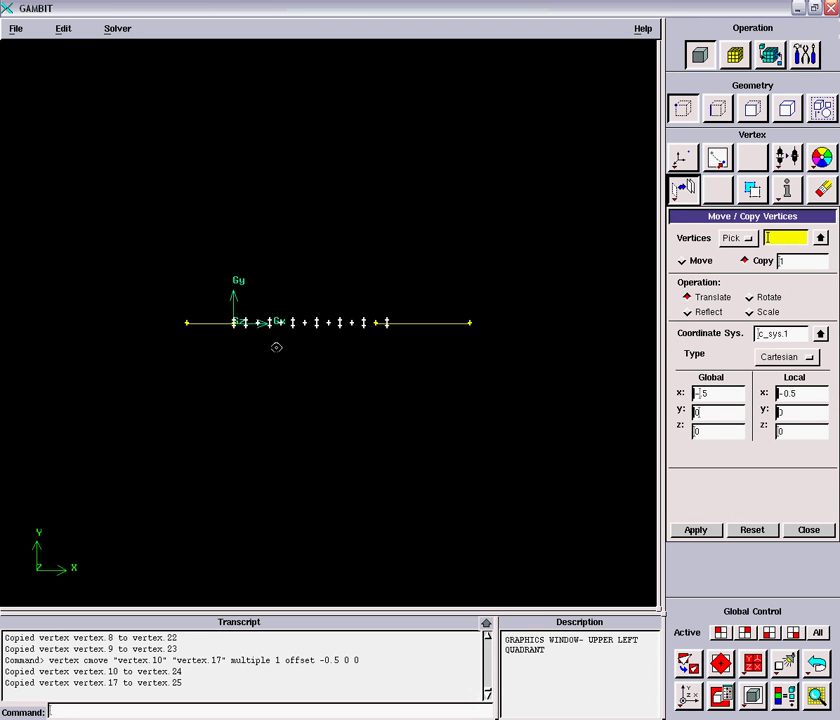
{"action": "left_click_drag", "start_coordinate": [210, 295], "coordinate": [417, 349], "text": "shift"}
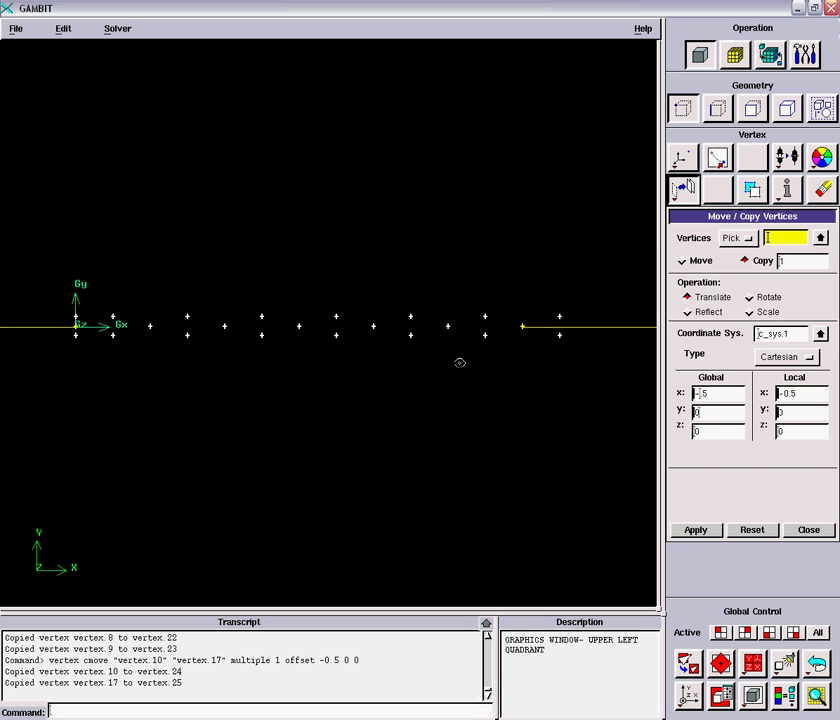
Start a NURBS edge through the origin and the first trough, midline and crest points.
{"action": "left_click", "coordinate": [715, 112]}
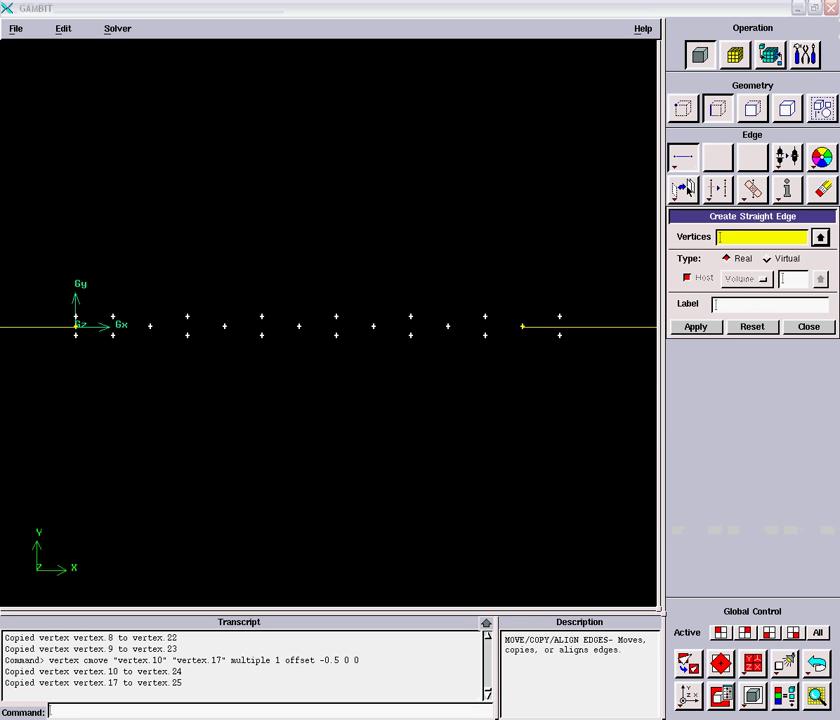
{"action": "right_click", "coordinate": [684, 160]}
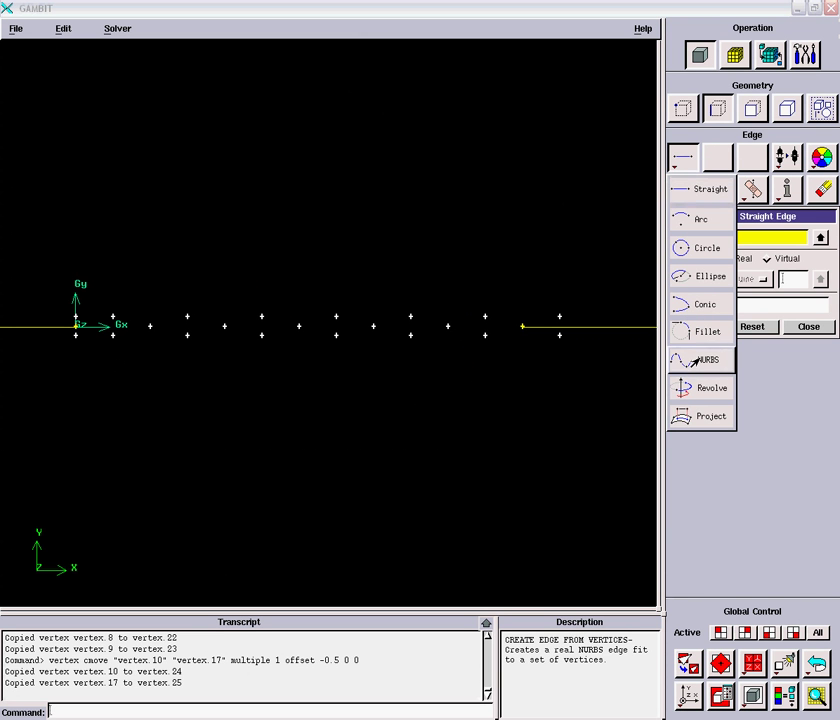
{"action": "left_click", "coordinate": [700, 359]}
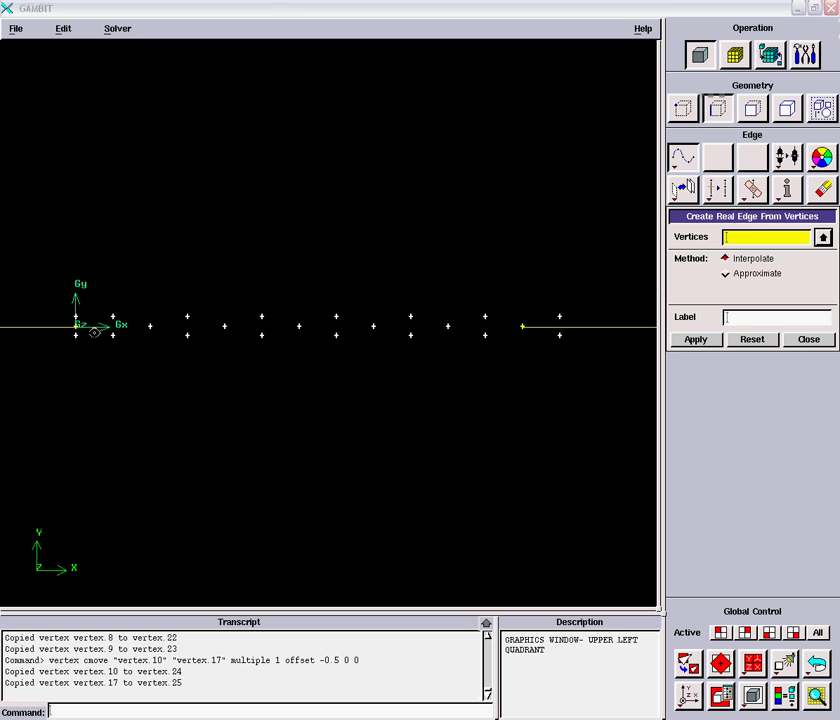
{"action": "left_click", "coordinate": [77, 328], "text": "shift"}
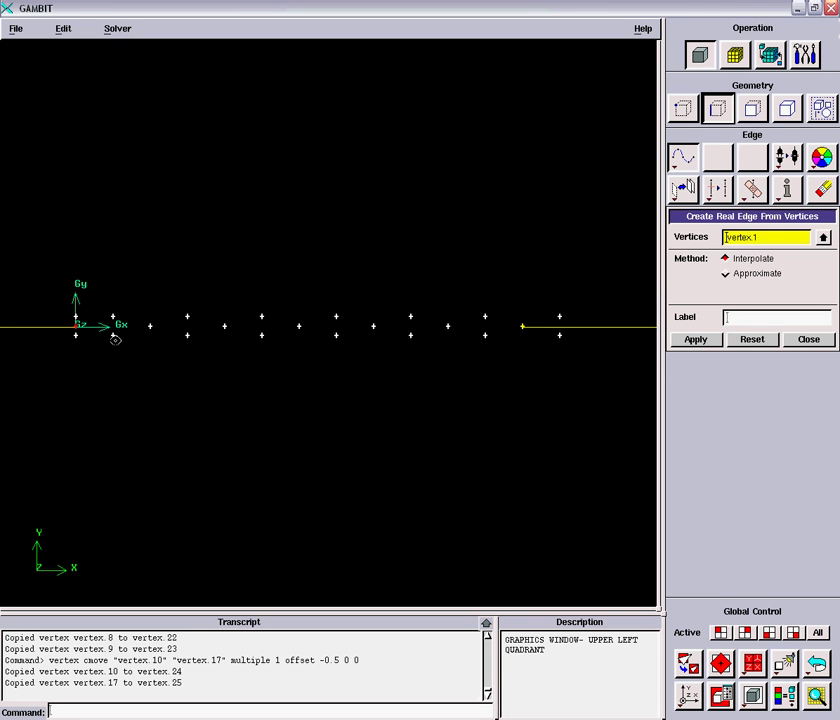
{"action": "left_click", "coordinate": [113, 336], "text": "shift"}
{"action": "left_click", "coordinate": [150, 326], "text": "shift"}
{"action": "left_click", "coordinate": [187, 316], "text": "shift"}
{"action": "left_click", "coordinate": [262, 336], "text": "shift"}
{"action": "left_click", "coordinate": [299, 326], "text": "shift"}
Pick the remaining wave points to the right end and create the interpolated wavy edge.
{"action": "left_click", "coordinate": [335, 316], "text": "shift"}
{"action": "left_click", "coordinate": [374, 326], "text": "shift"}
{"action": "left_click", "coordinate": [411, 335], "text": "shift"}
{"action": "left_click", "coordinate": [449, 326], "text": "shift"}
{"action": "left_click", "coordinate": [485, 316], "text": "shift"}
{"action": "left_click", "coordinate": [524, 327], "text": "shift"}
{"action": "middle_click", "coordinate": [409, 388], "text": "shift"}
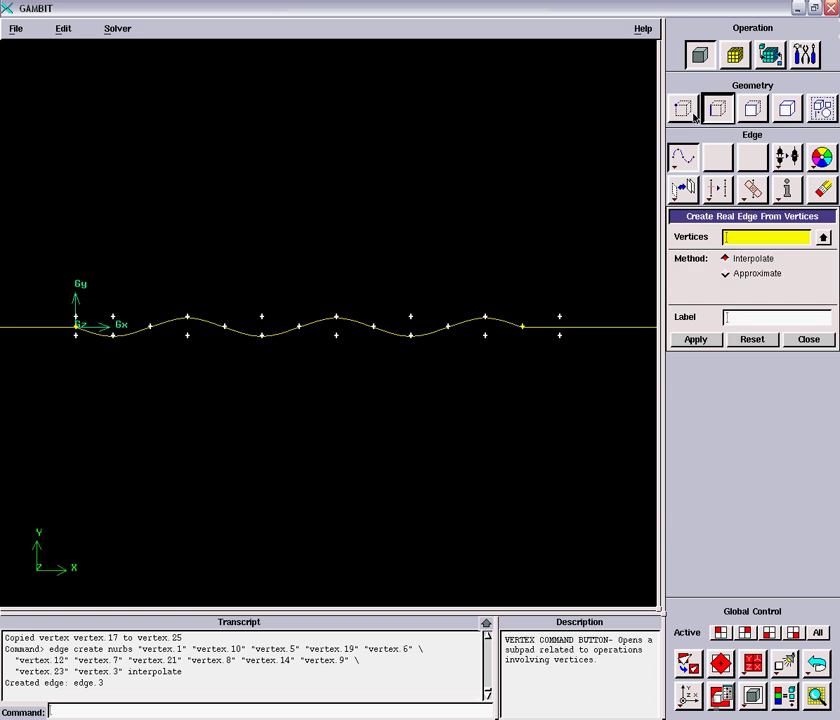
{"action": "left_click", "coordinate": [683, 108]}
Delete the leftover construction vertices along the wavy edge.
{"action": "left_click", "coordinate": [820, 190]}
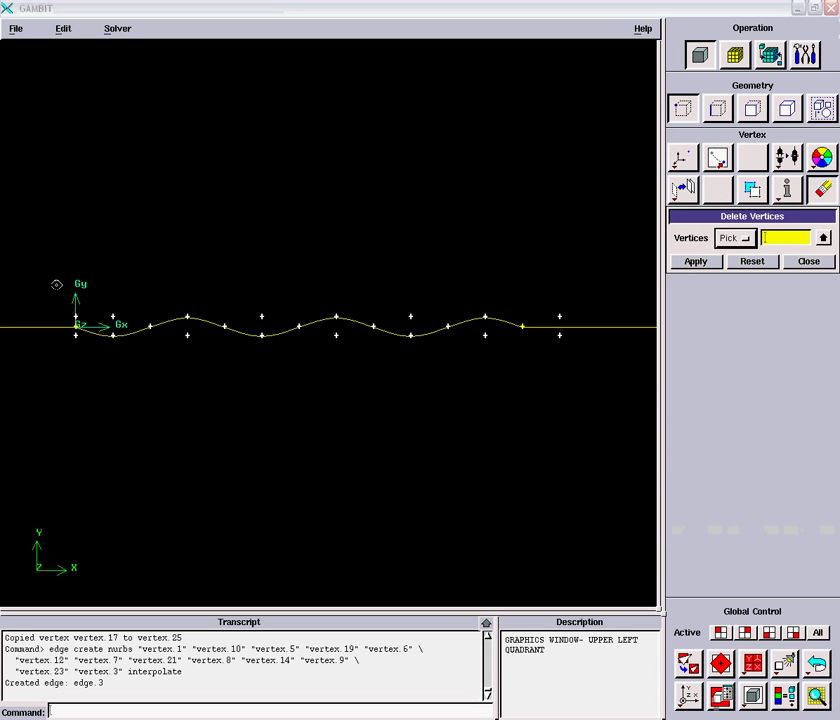
{"action": "mouse_move", "coordinate": [50, 287]}
{"action": "left_mouse_down", "text": "shift"}
{"action": "mouse_move", "coordinate": [280, 400]}
{"action": "mouse_move", "coordinate": [639, 353]}
{"action": "mouse_move", "coordinate": [619, 357]}
{"action": "left_mouse_up", "text": "shift"}
{"action": "middle_click", "coordinate": [473, 216], "text": "shift"}
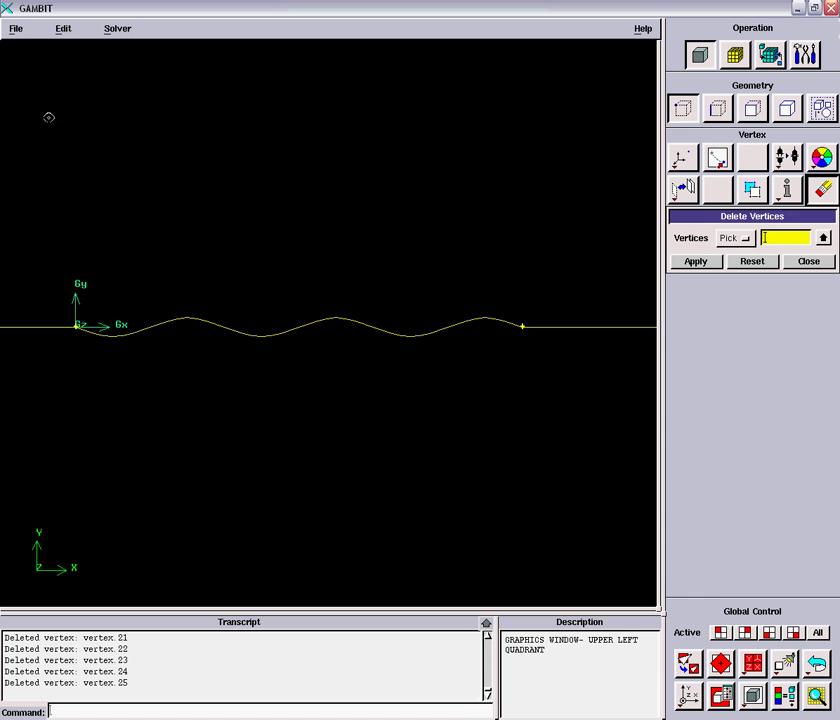
Save the session as wavychannel.
{"action": "left_click", "coordinate": [16, 29]}
{"action": "left_click", "coordinate": [36, 91]}
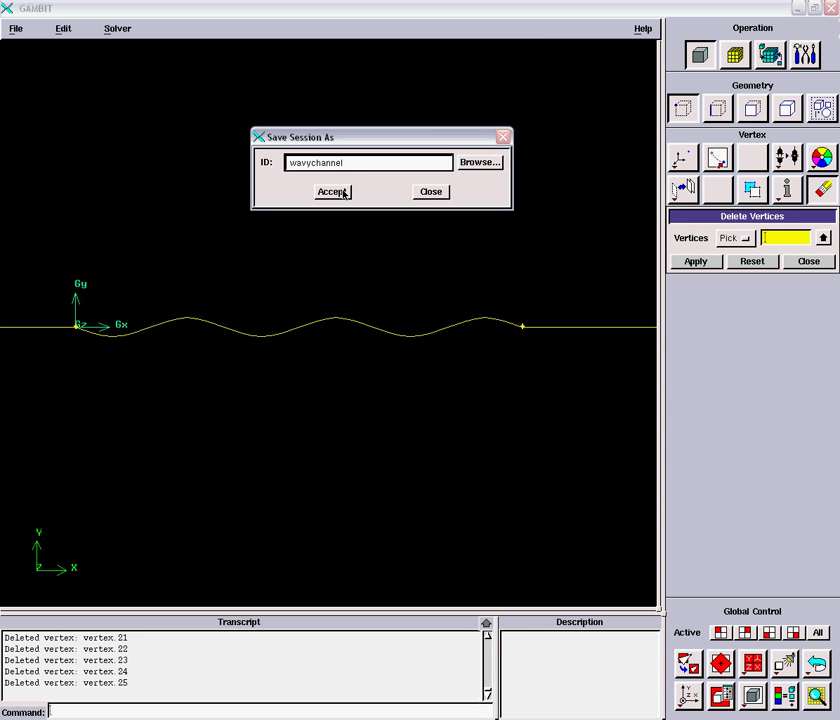
{"action": "left_click", "coordinate": [333, 191]}
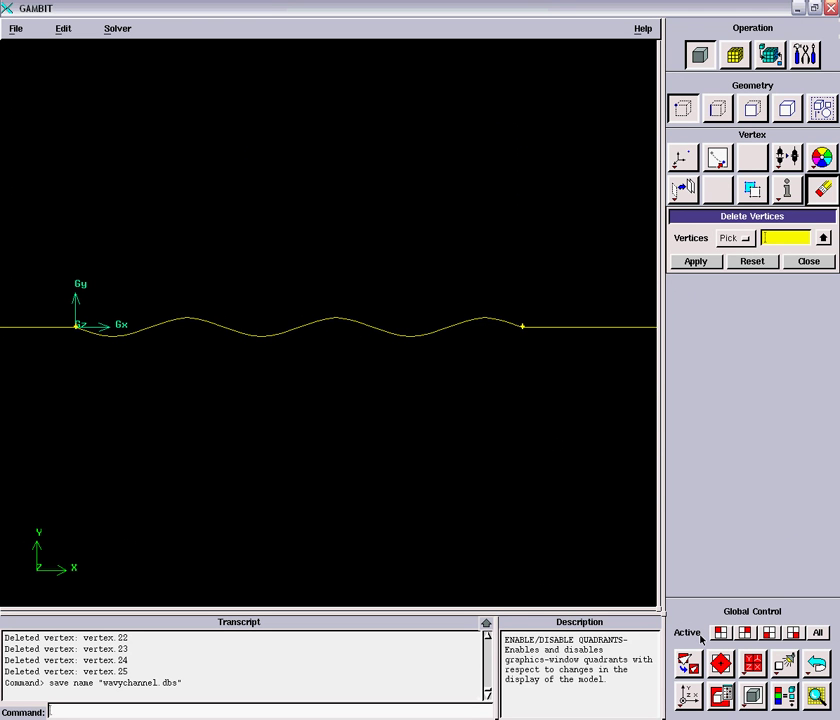
Fit the channel in view and copy the four baseline vertices by (0, 0.5, 0).
{"action": "left_click", "coordinate": [817, 695]}
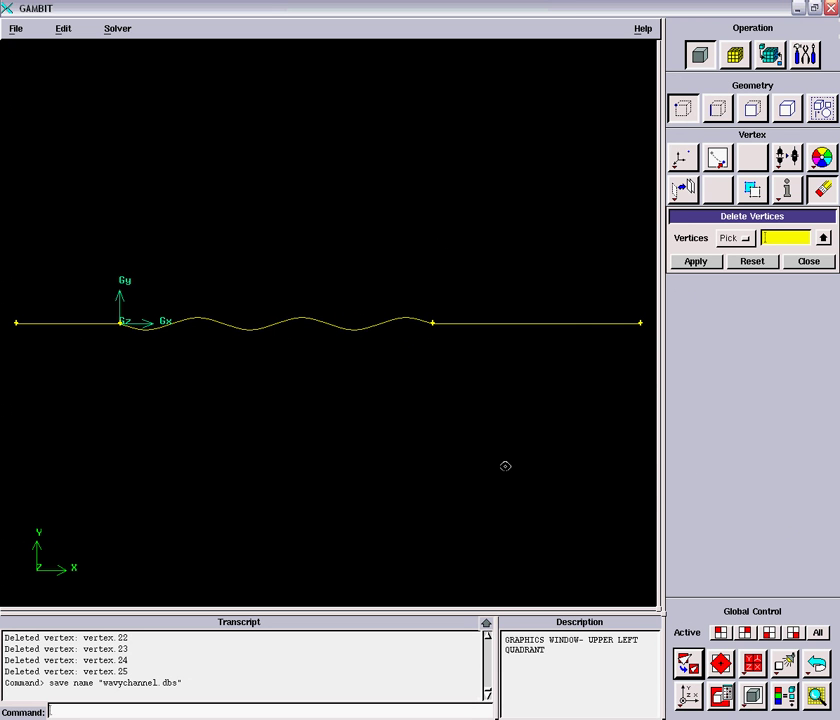
{"action": "right_click_drag", "start_coordinate": [505, 471], "coordinate": [508, 405]}
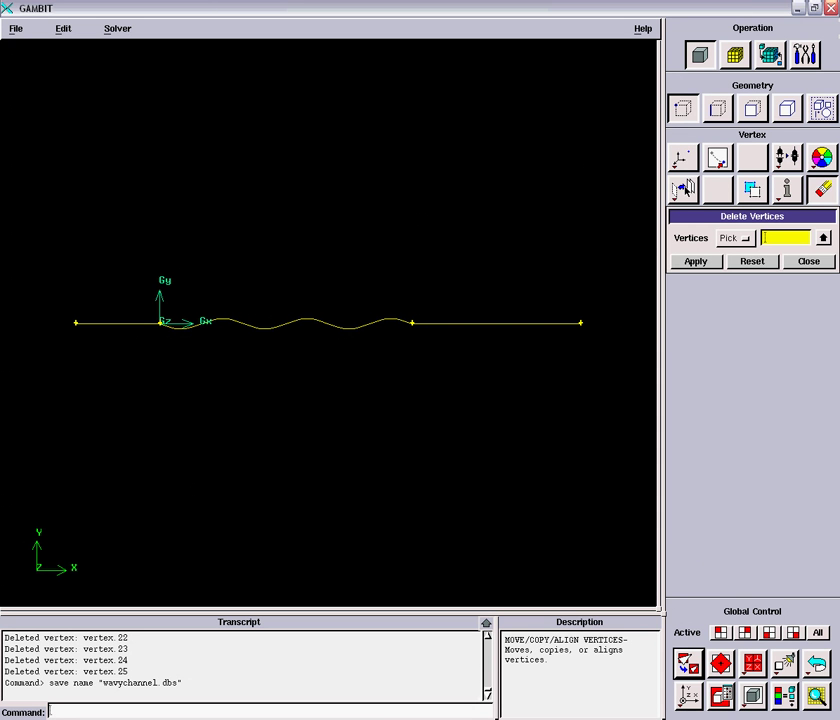
{"action": "left_click", "coordinate": [683, 189]}
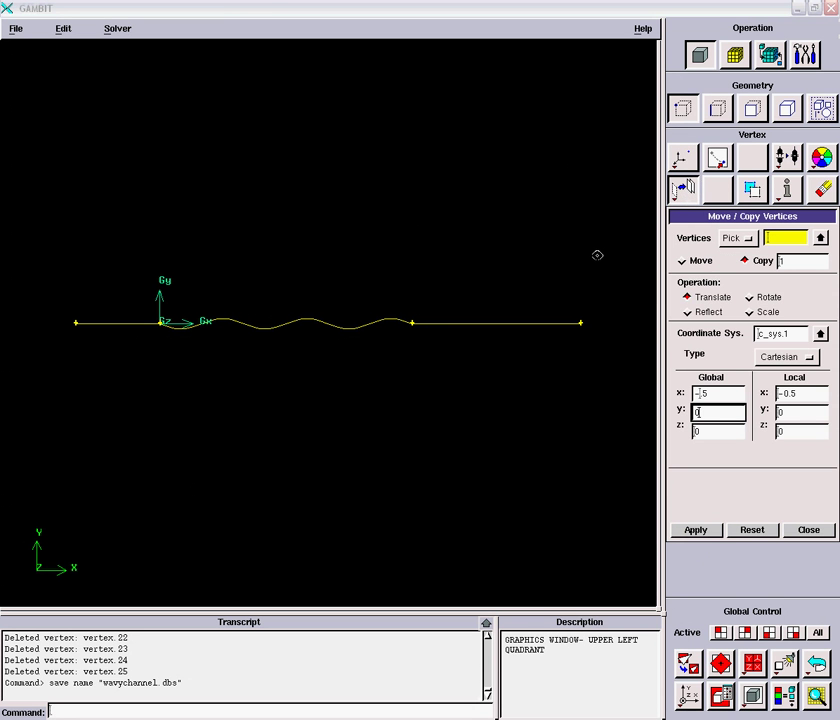
{"action": "left_click_drag", "start_coordinate": [60, 296], "coordinate": [620, 352], "text": "shift"}
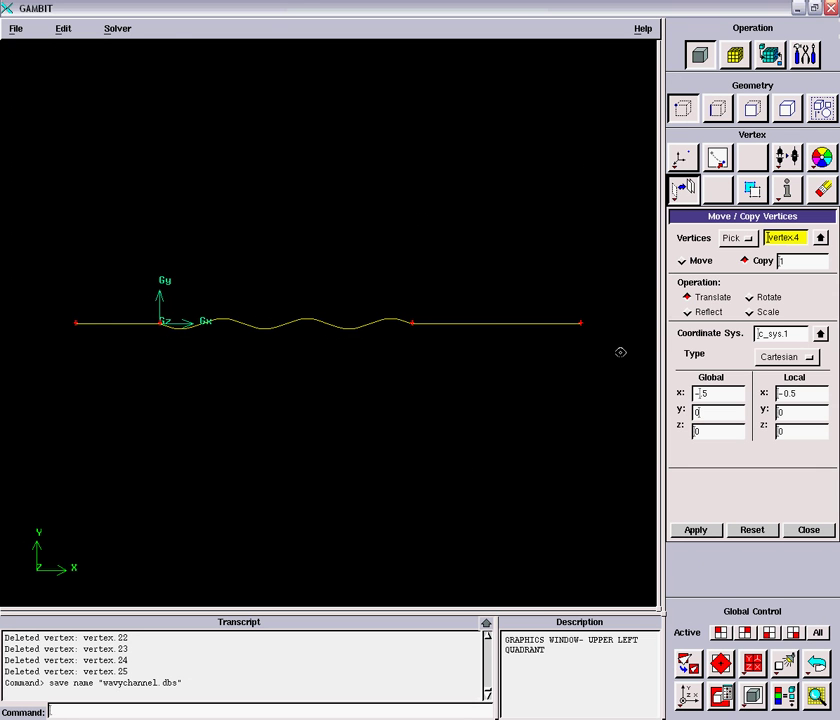
{"action": "double_click", "coordinate": [712, 394]}
{"action": "type", "text": "0"}
{"action": "double_click", "coordinate": [712, 413]}
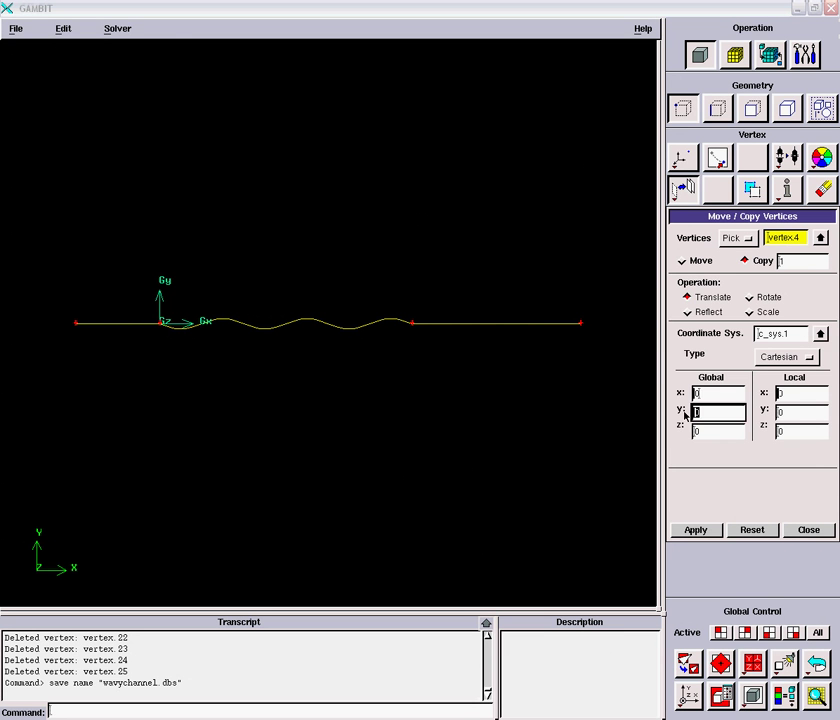
{"action": "type", "text": ".5"}
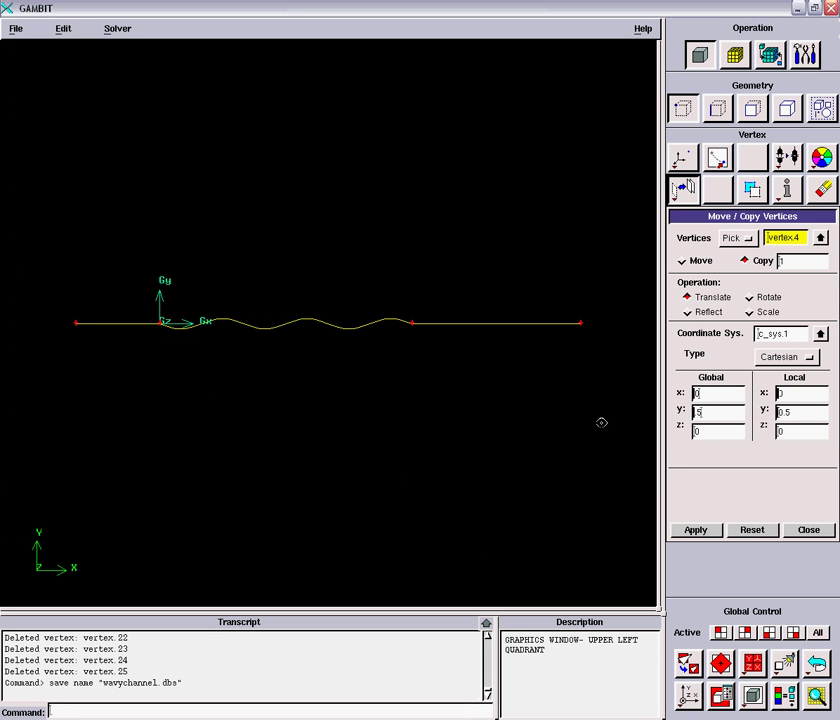
{"action": "right_click", "coordinate": [601, 422], "text": "shift"}
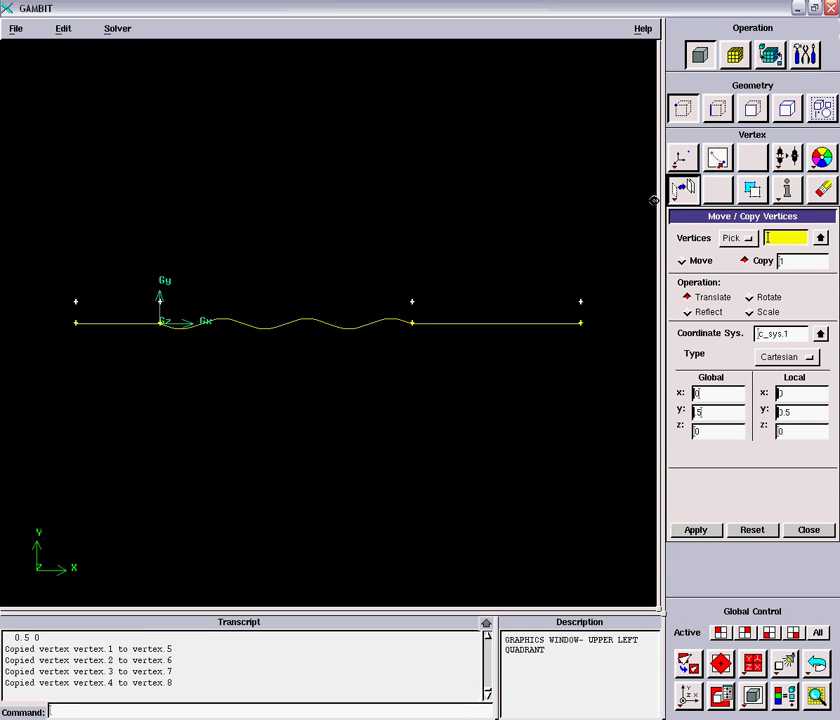
Draw the three top straight edges joining vertex.6, vertex.5, vertex.7 and vertex.8.
{"action": "left_click", "coordinate": [718, 112]}
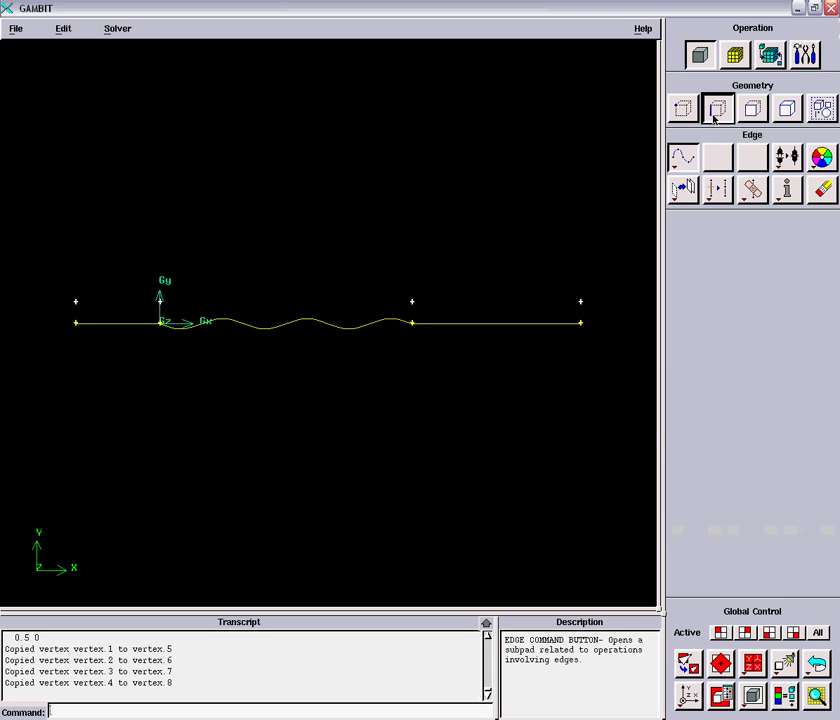
{"action": "right_click", "coordinate": [686, 164]}
{"action": "right_click_drag", "start_coordinate": [688, 165], "coordinate": [697, 190]}
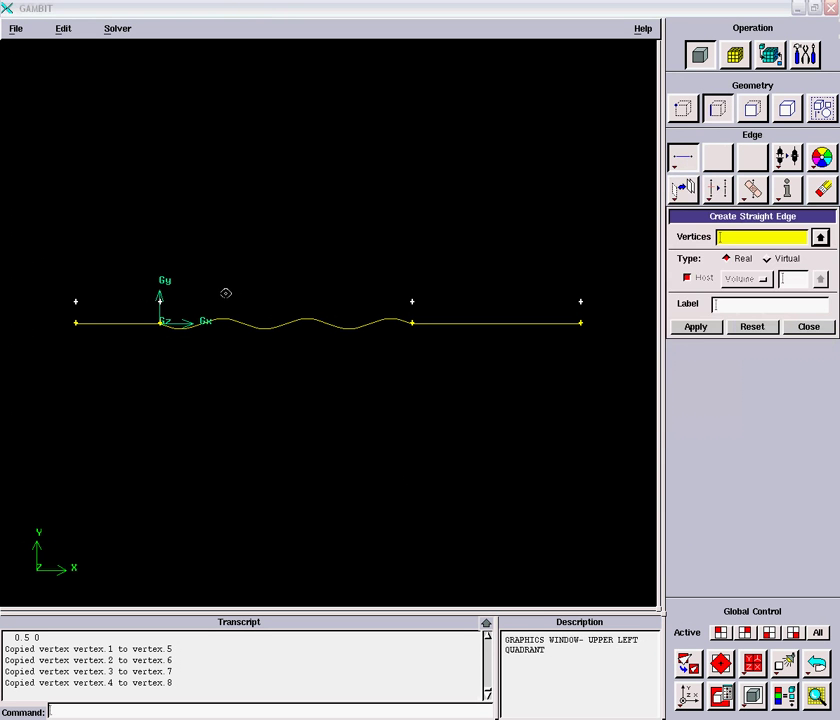
{"action": "left_click", "coordinate": [79, 299], "text": "shift"}
{"action": "left_click", "coordinate": [162, 302], "text": "shift"}
{"action": "middle_click", "coordinate": [164, 302], "text": "shift"}
{"action": "left_click", "coordinate": [172, 302], "text": "shift"}
{"action": "left_click", "coordinate": [412, 301], "text": "shift"}
{"action": "middle_click", "coordinate": [412, 301], "text": "shift"}
{"action": "left_click", "coordinate": [413, 301], "text": "shift"}
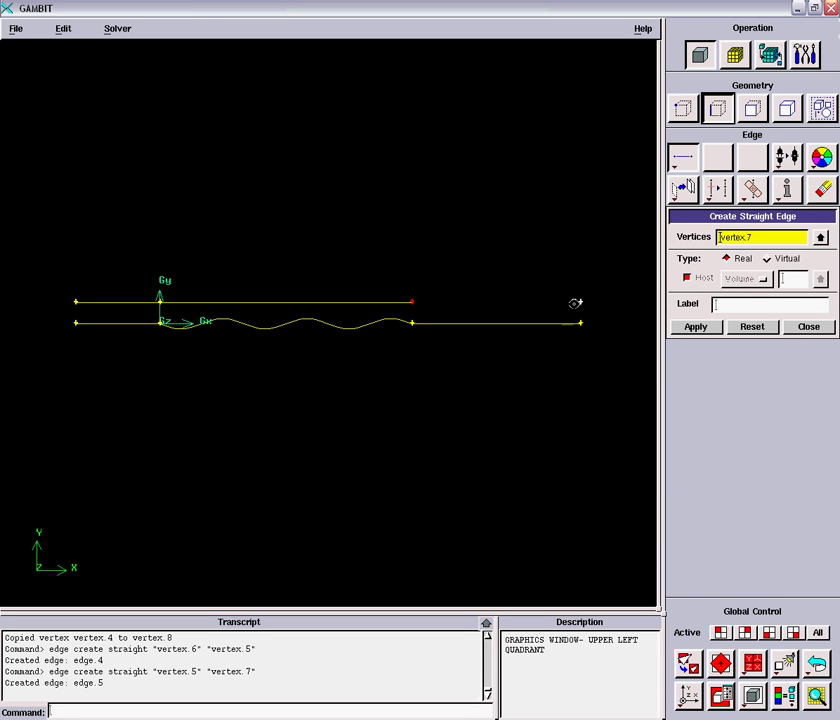
{"action": "middle_click", "coordinate": [582, 301], "text": "shift"}
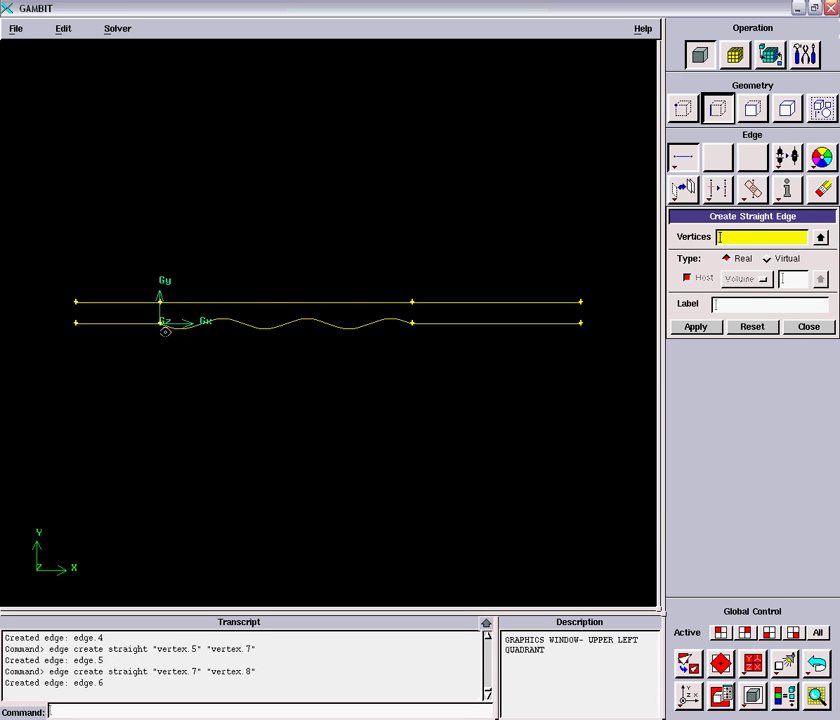
Add the four vertical edges at the inlet, origin, wave end and outlet.
{"action": "left_click", "coordinate": [77, 323], "text": "shift"}
{"action": "middle_click", "coordinate": [78, 301], "text": "shift"}
{"action": "left_click", "coordinate": [161, 322], "text": "shift"}
{"action": "middle_click", "coordinate": [161, 302], "text": "shift"}
{"action": "left_click", "coordinate": [411, 321], "text": "shift"}
{"action": "left_click", "coordinate": [412, 302], "text": "shift"}
{"action": "middle_click", "coordinate": [412, 303], "text": "shift"}
{"action": "left_click", "coordinate": [579, 322], "text": "shift"}
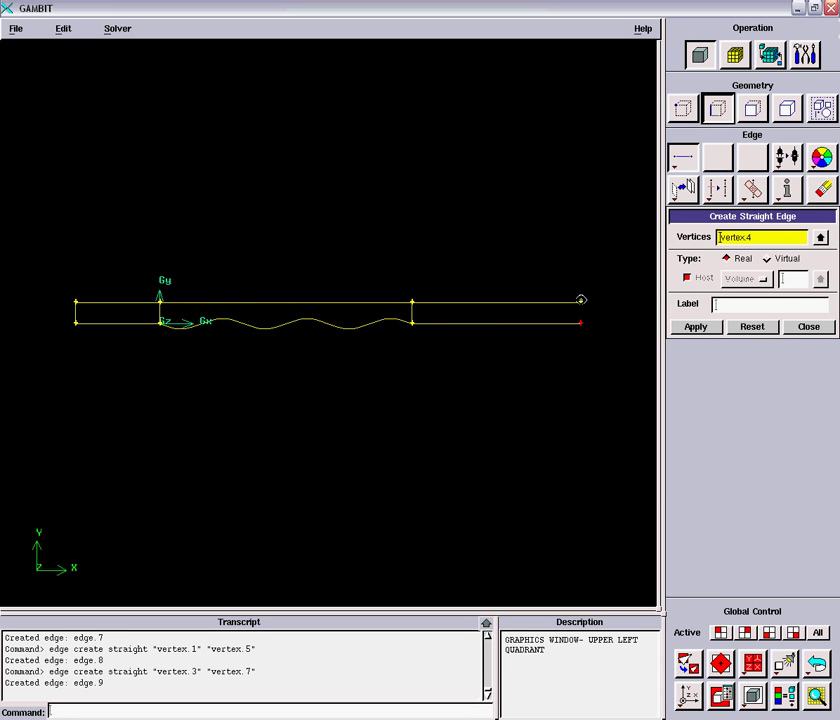
{"action": "left_click", "coordinate": [580, 301], "text": "shift"}
{"action": "middle_click", "coordinate": [572, 304], "text": "shift"}
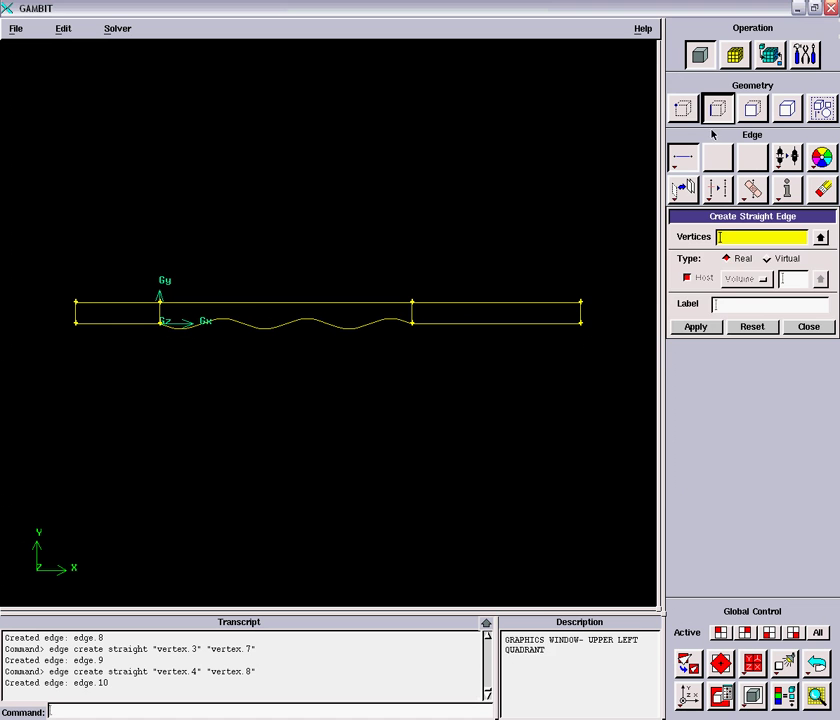
{"action": "left_click", "coordinate": [752, 108]}
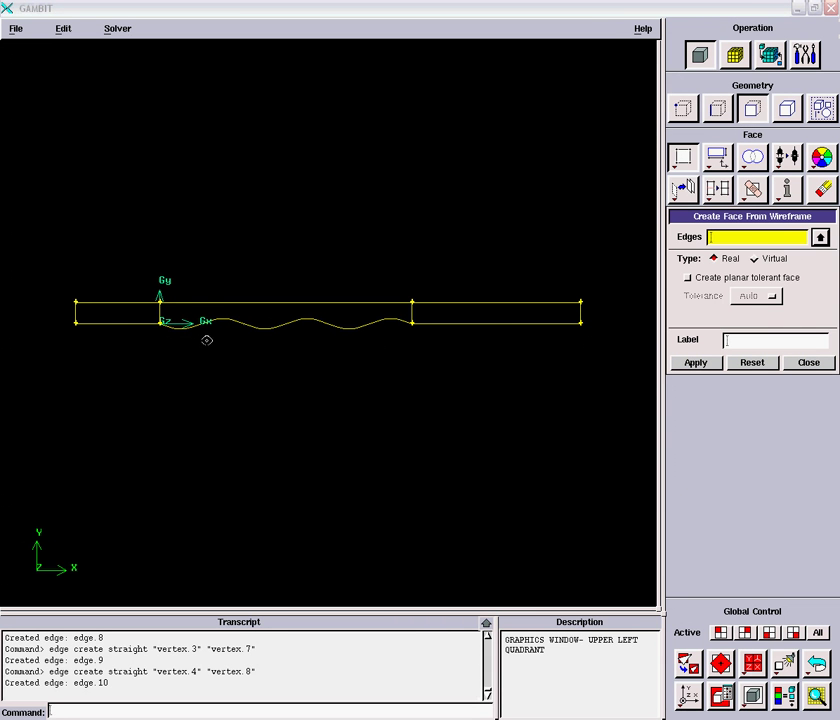
Build faces from the left, wavy middle and right edge loops, then render them shaded.
{"action": "left_click_drag", "start_coordinate": [165, 345], "coordinate": [51, 259], "text": "shift"}
{"action": "middle_click", "coordinate": [51, 259], "text": "shift"}
{"action": "left_click_drag", "start_coordinate": [444, 374], "coordinate": [131, 234], "text": "shift"}
{"action": "middle_click", "coordinate": [513, 354], "text": "shift"}
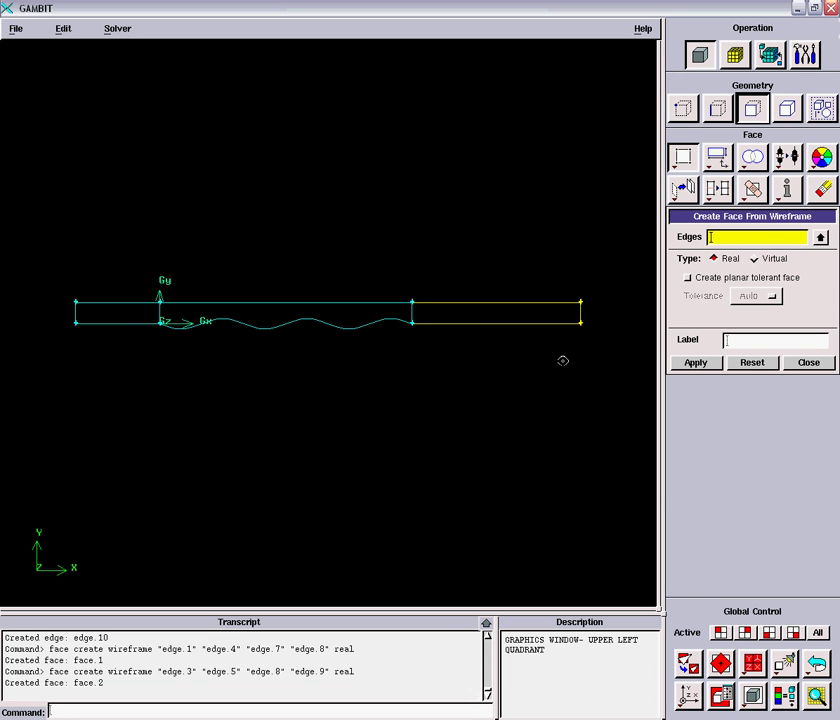
{"action": "left_click_drag", "start_coordinate": [600, 356], "coordinate": [382, 255], "text": "shift"}
{"action": "middle_click", "coordinate": [382, 255], "text": "shift"}
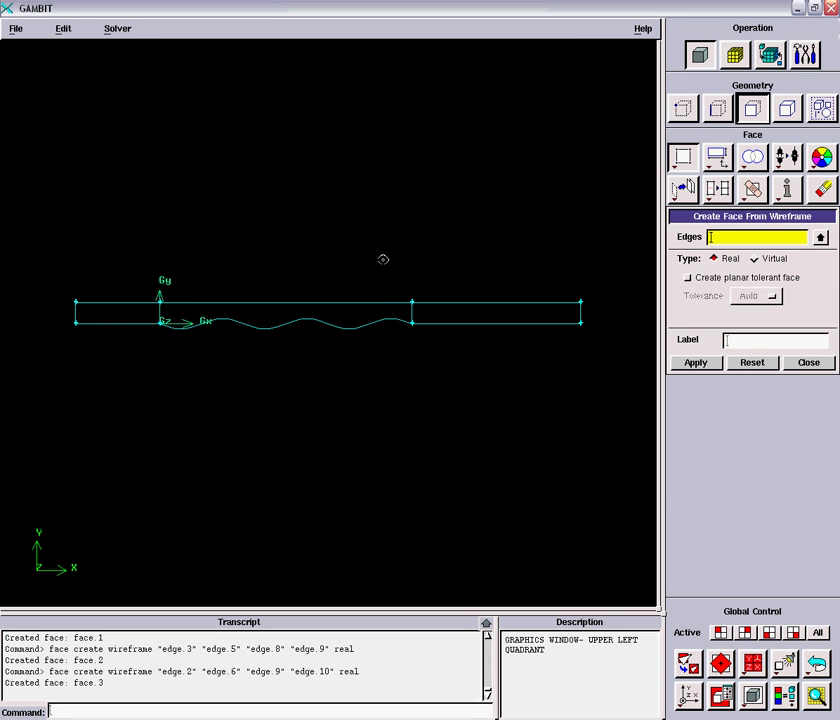
{"action": "left_click", "coordinate": [752, 695]}
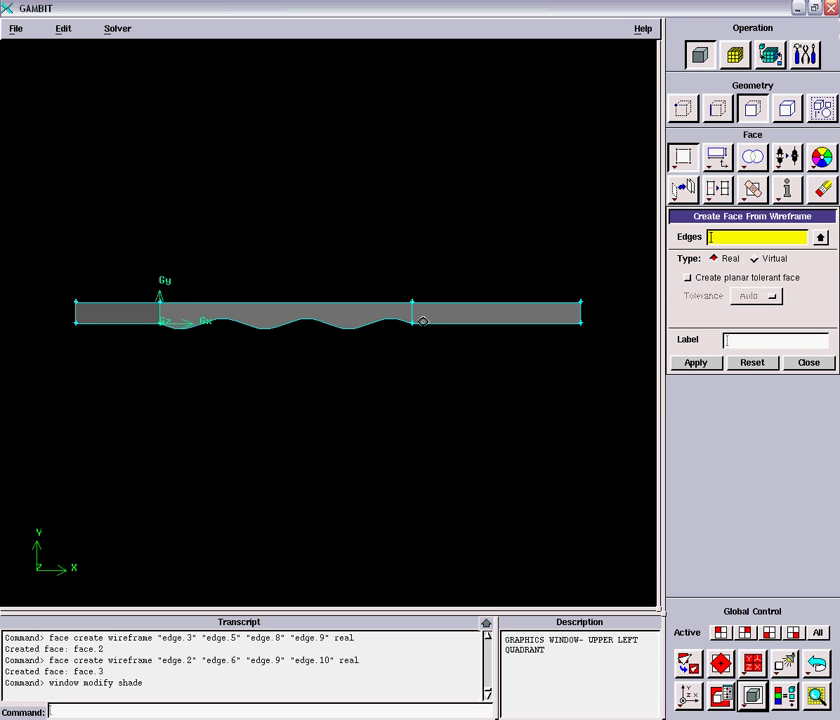
Mesh vertical edges edge.7–edge.10 with 30 intervals, First Length grading of 0.01.
{"action": "left_click", "coordinate": [735, 55]}
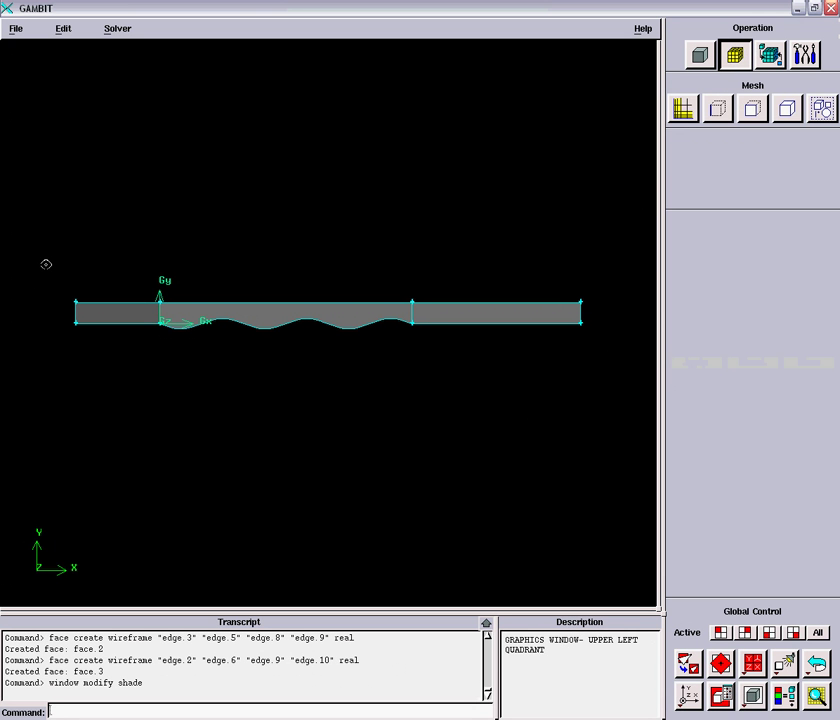
{"action": "left_click_drag", "start_coordinate": [45, 264], "coordinate": [606, 357], "text": "ctrl"}
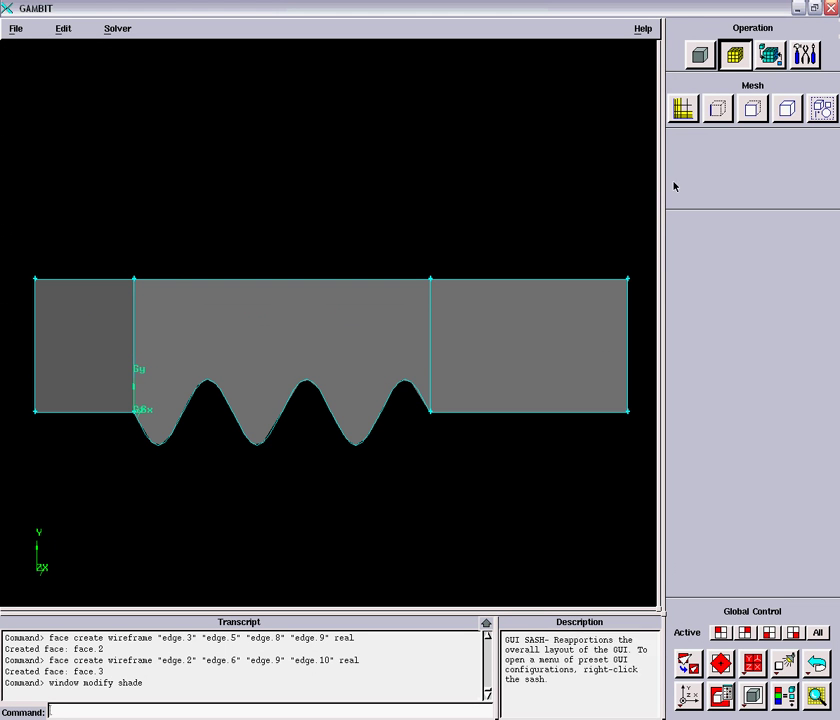
{"action": "left_click", "coordinate": [717, 108]}
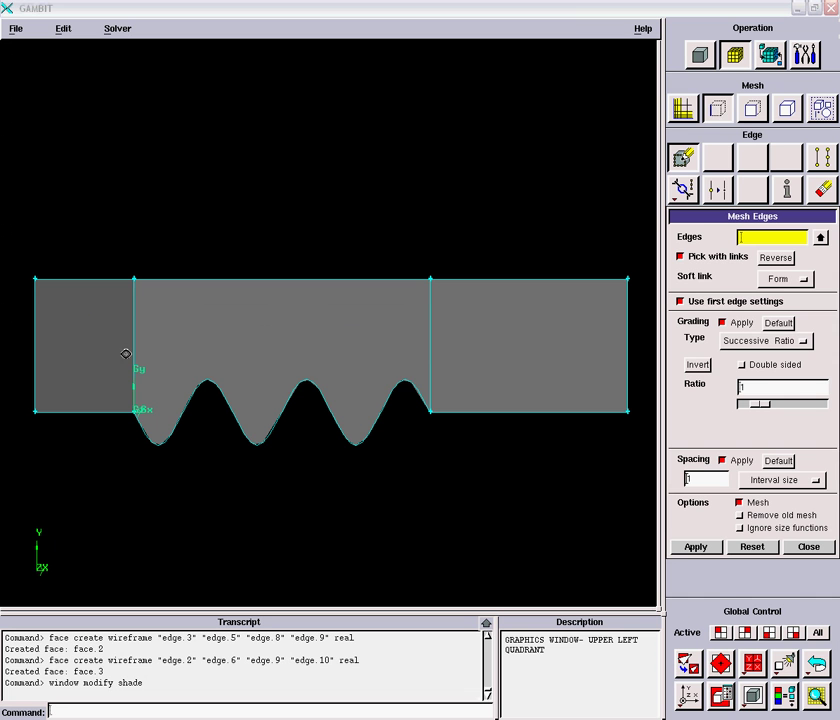
{"action": "left_click_drag", "start_coordinate": [17, 322], "coordinate": [643, 346], "text": "shift"}
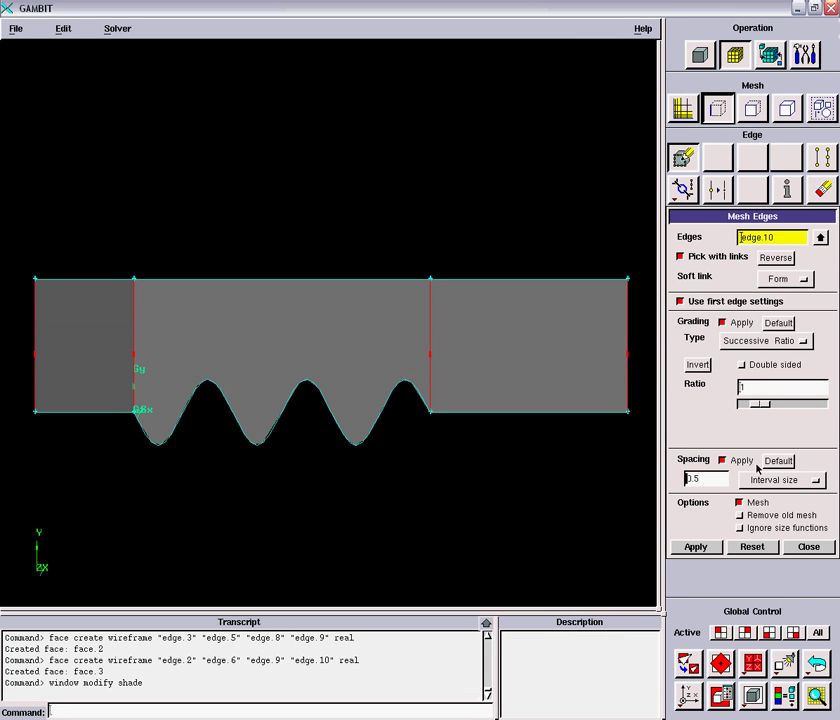
{"action": "left_click", "coordinate": [776, 341]}
{"action": "left_click", "coordinate": [776, 342]}
{"action": "left_click", "coordinate": [760, 357]}
{"action": "double_click", "coordinate": [755, 390]}
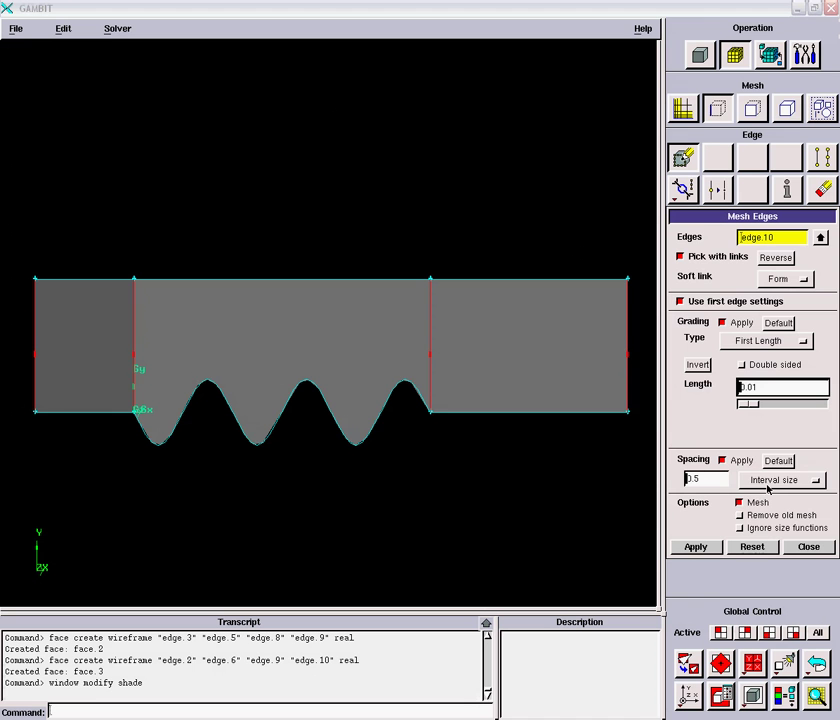
{"action": "left_click", "coordinate": [758, 480]}
{"action": "left_click", "coordinate": [778, 463]}
{"action": "left_click_drag", "start_coordinate": [703, 485], "coordinate": [676, 484]}
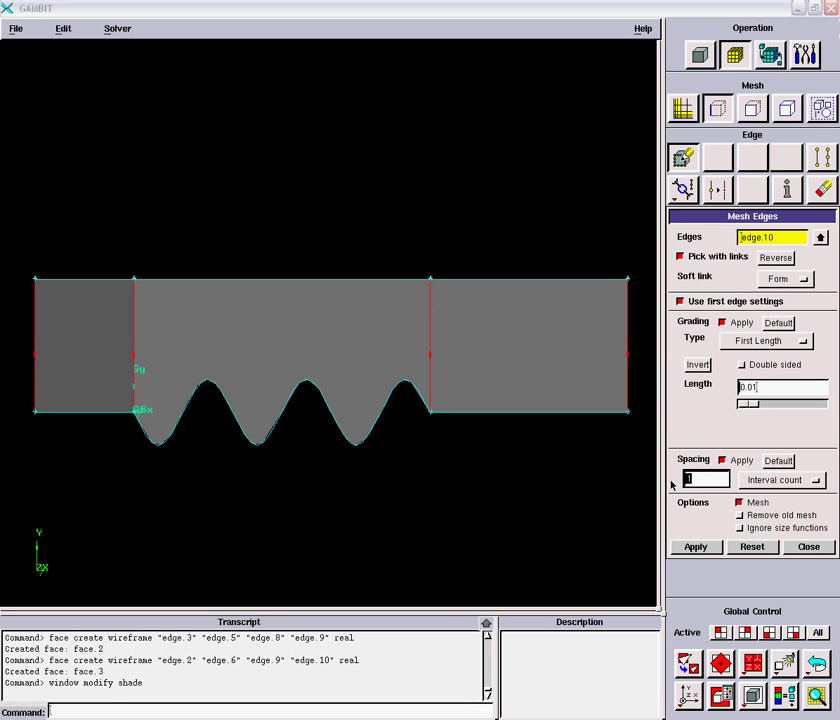
{"action": "left_click", "coordinate": [697, 547]}
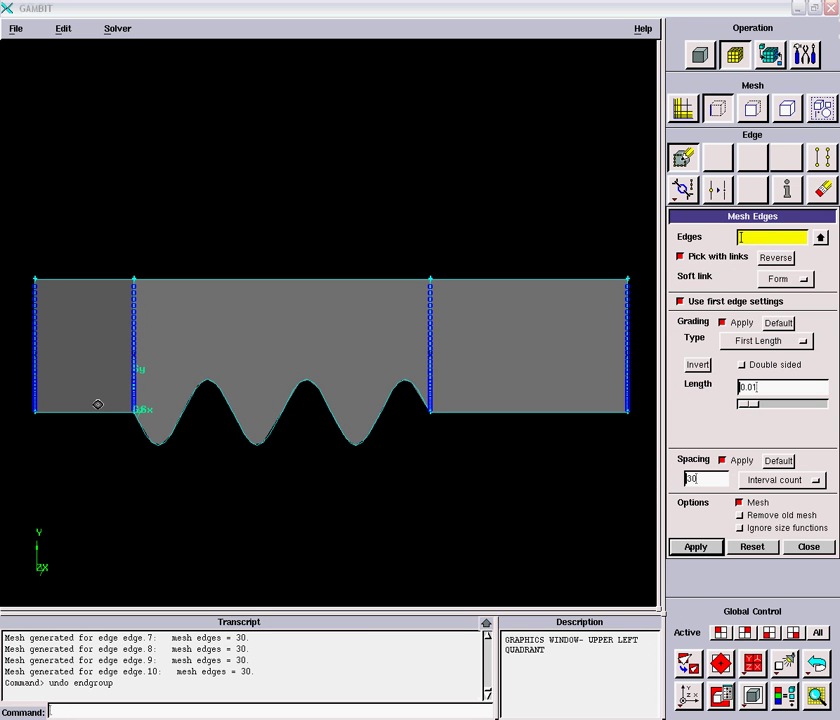
Select both side blocks' top and bottom edges and preview Interval size spacing of 1.
{"action": "left_click_drag", "start_coordinate": [74, 392], "coordinate": [94, 430], "text": "shift"}
{"action": "left_click", "coordinate": [94, 289], "text": "shift"}
{"action": "left_click_drag", "start_coordinate": [480, 262], "coordinate": [554, 512], "text": "shift"}
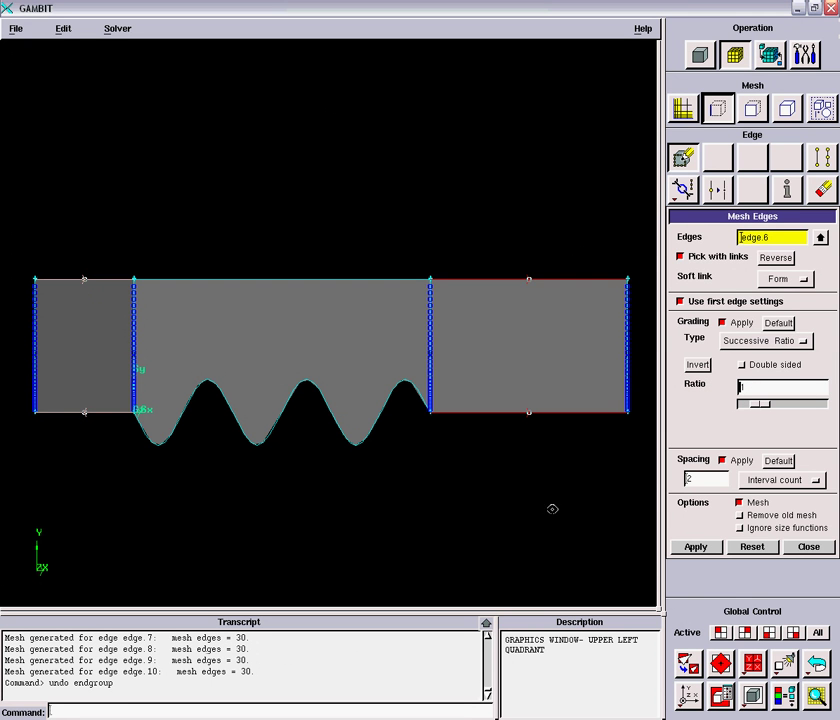
{"action": "left_click", "coordinate": [768, 481]}
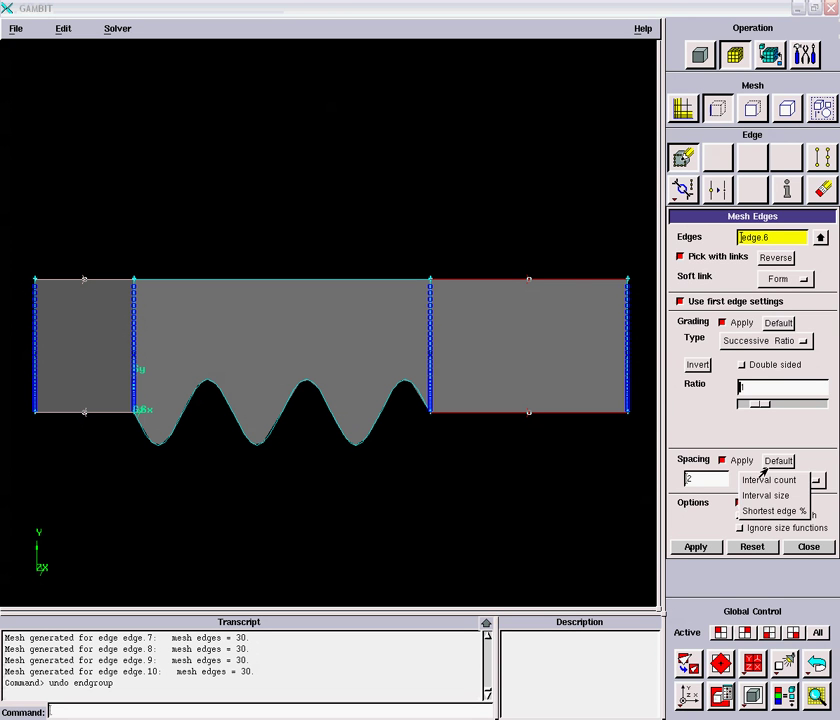
{"action": "left_click", "coordinate": [765, 495]}
{"action": "double_click", "coordinate": [697, 480]}
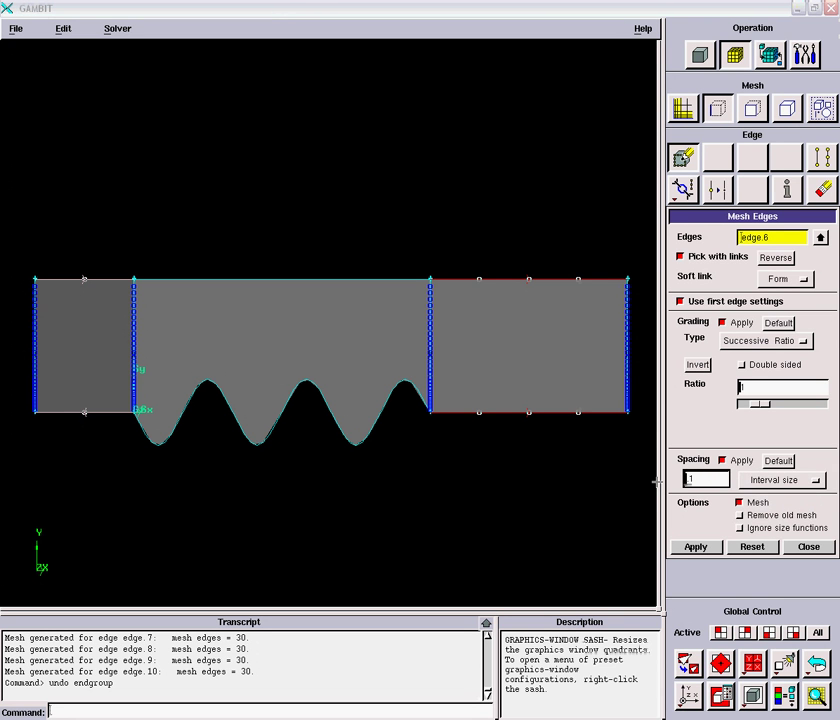
{"action": "key", "text": "Return"}
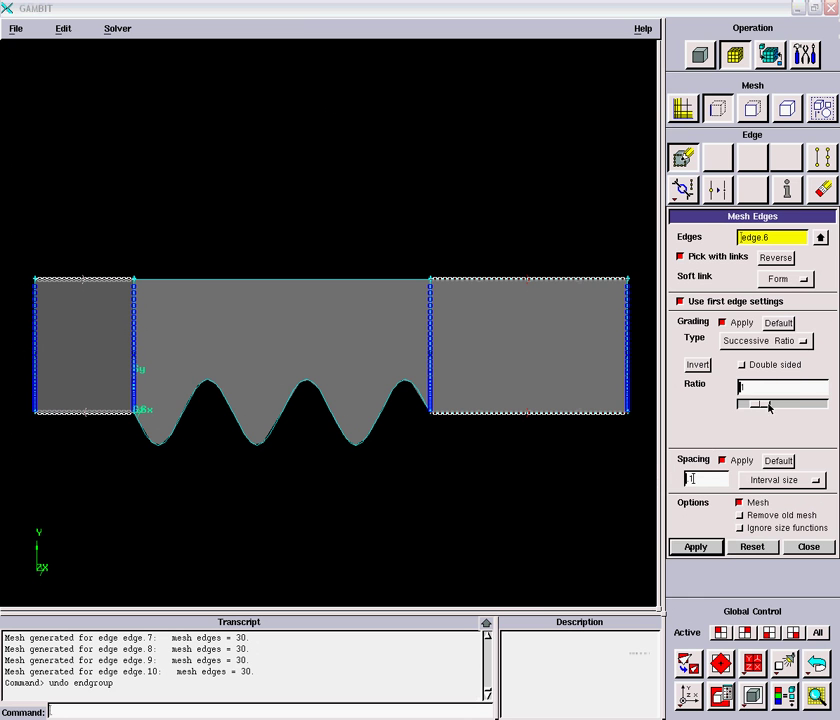
Use Successive Ratio 1.0 and mesh them: 20 intervals on edges 1 and 4, 40 on 2 and 6.
{"action": "left_click", "coordinate": [795, 342]}
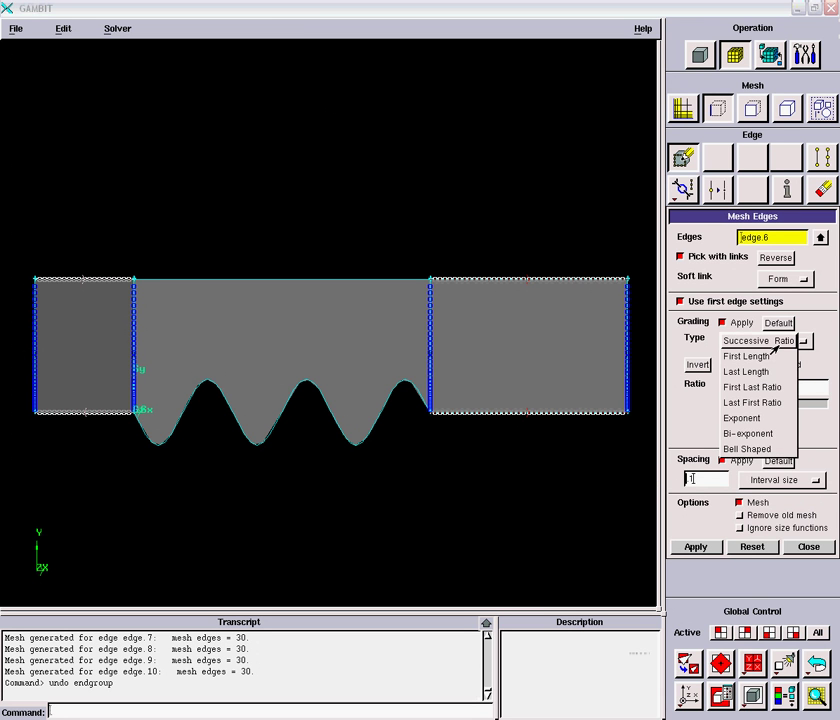
{"action": "left_click", "coordinate": [775, 345]}
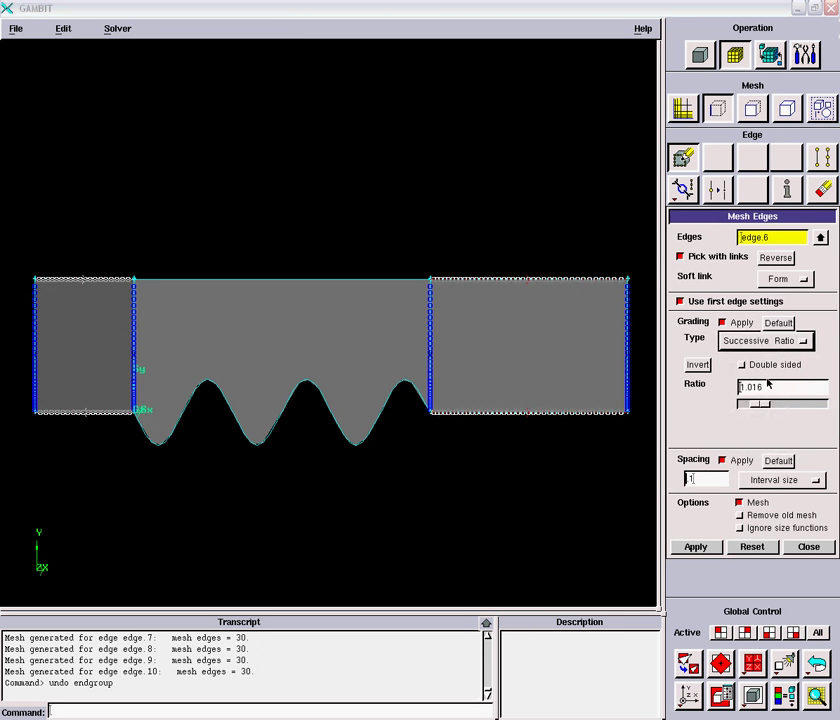
{"action": "left_click_drag", "start_coordinate": [752, 393], "coordinate": [770, 395]}
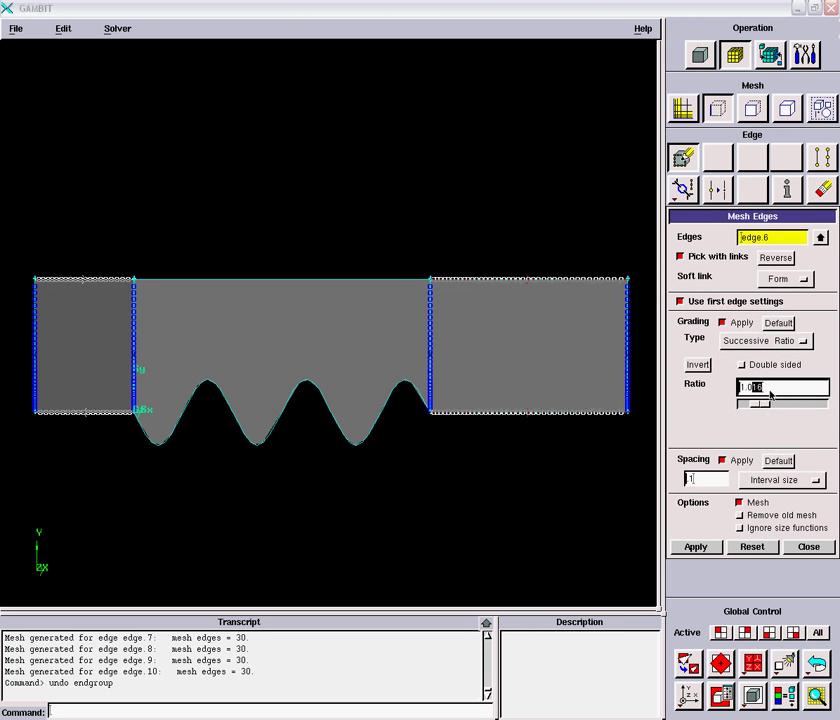
{"action": "key", "text": "BackSpace"}
{"action": "left_click", "coordinate": [711, 481]}
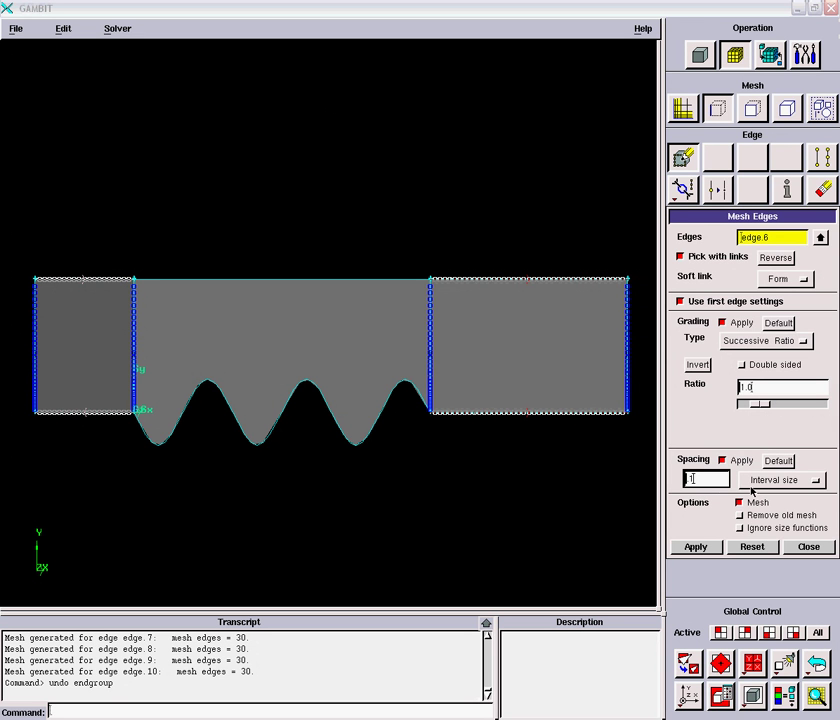
{"action": "left_click", "coordinate": [714, 549]}
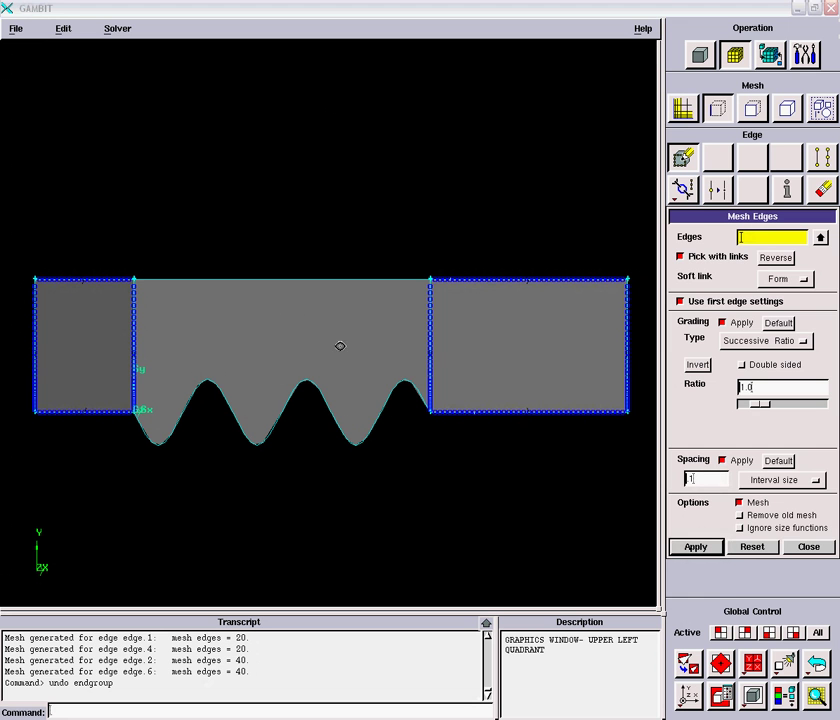
Set the wavy bottom curve to an interval count of 80, after trying 100.
{"action": "left_click_drag", "start_coordinate": [103, 365], "coordinate": [246, 465], "text": "shift"}
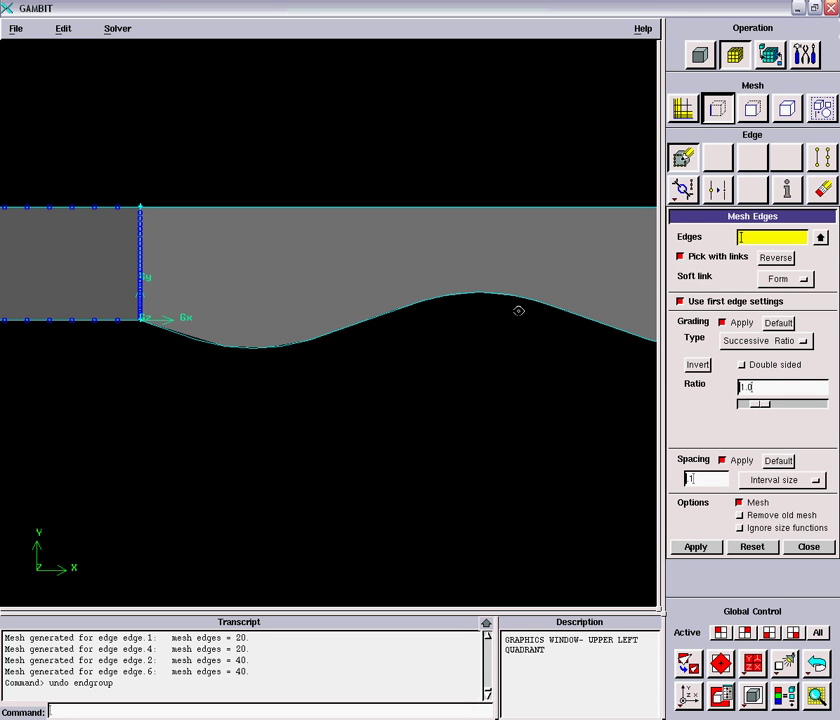
{"action": "left_click_drag", "start_coordinate": [485, 295], "coordinate": [509, 324], "text": "shift"}
{"action": "left_click", "coordinate": [762, 480]}
{"action": "left_click", "coordinate": [765, 464]}
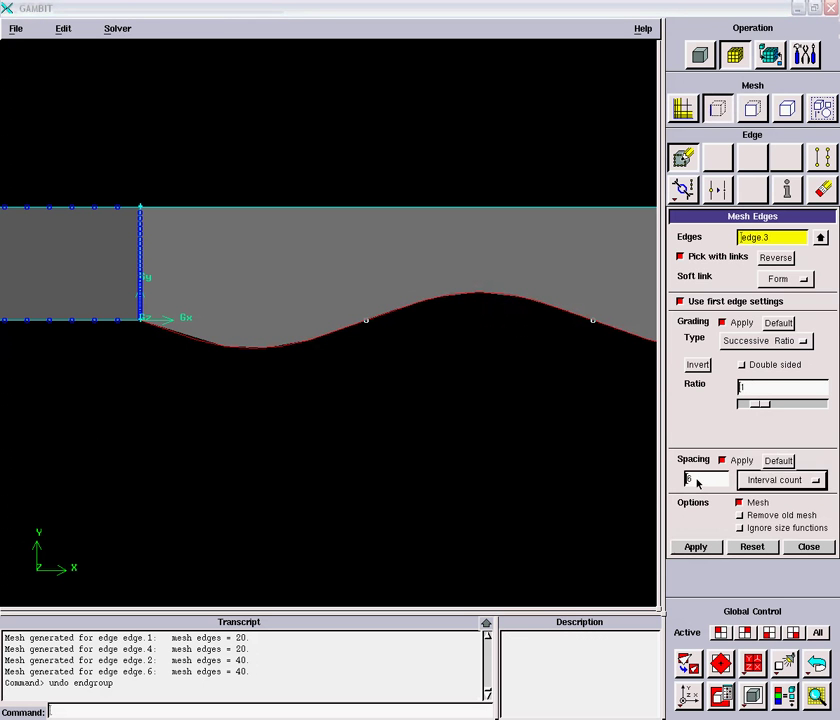
{"action": "double_click", "coordinate": [697, 481]}
{"action": "type", "text": "100"}
{"action": "key", "text": "Return"}
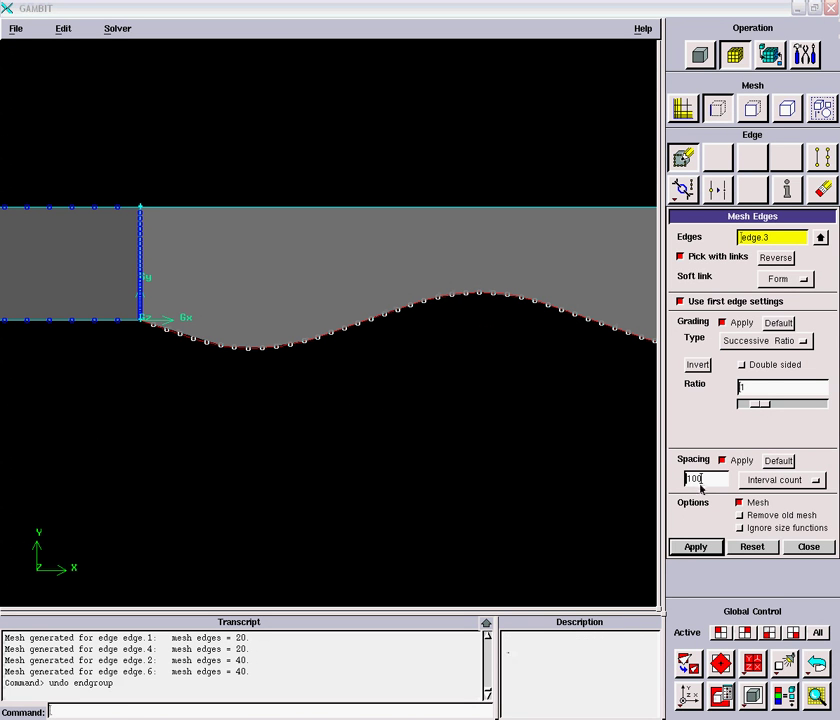
{"action": "double_click", "coordinate": [703, 482]}
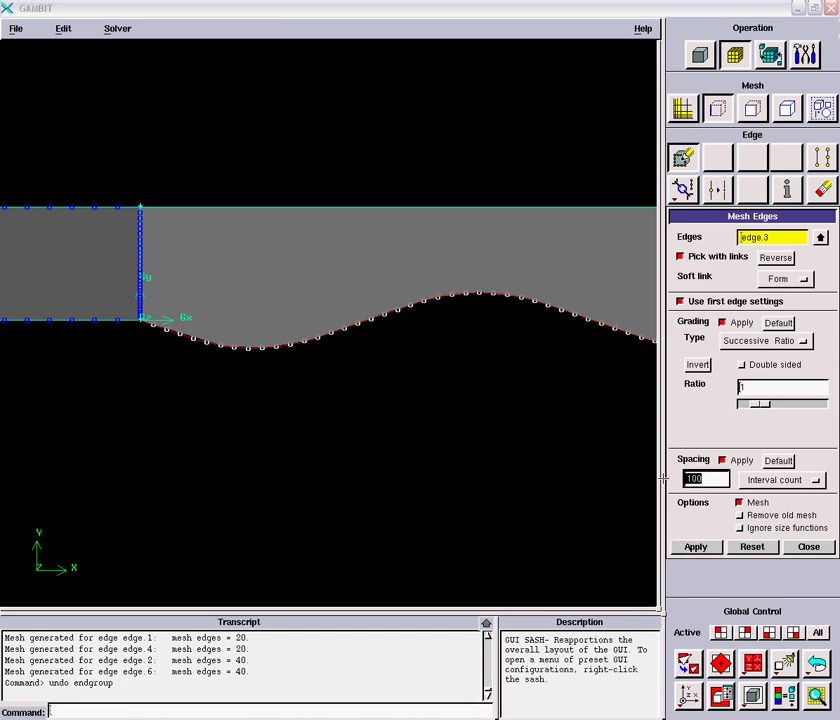
{"action": "type", "text": "80"}
{"action": "key", "text": "Return"}
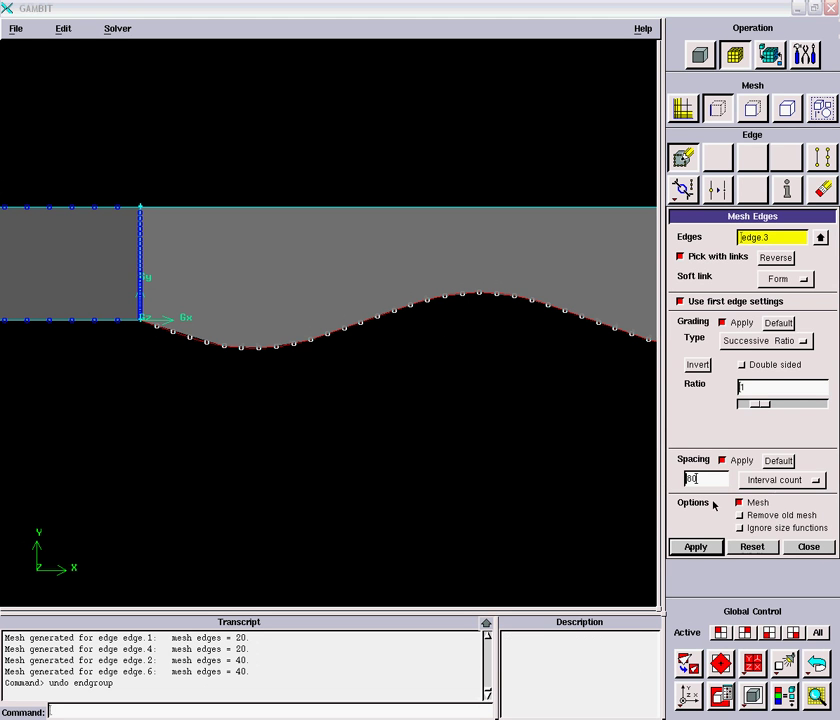
Add the top edge above the wavy section and mesh both edges uniformly with 80 intervals.
{"action": "left_click", "coordinate": [748, 547]}
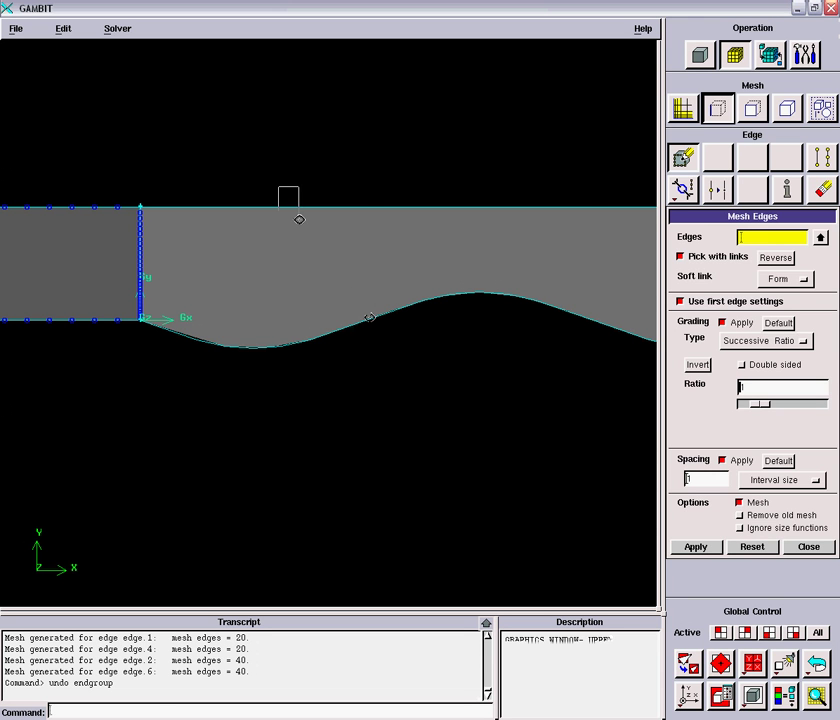
{"action": "left_click", "coordinate": [305, 224], "text": "shift"}
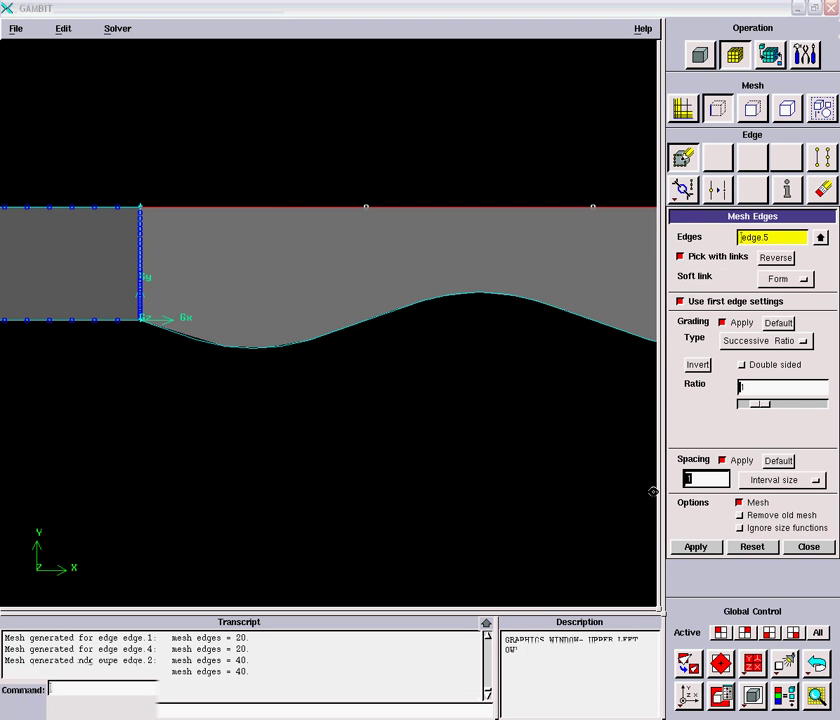
{"action": "left_click", "coordinate": [764, 398]}
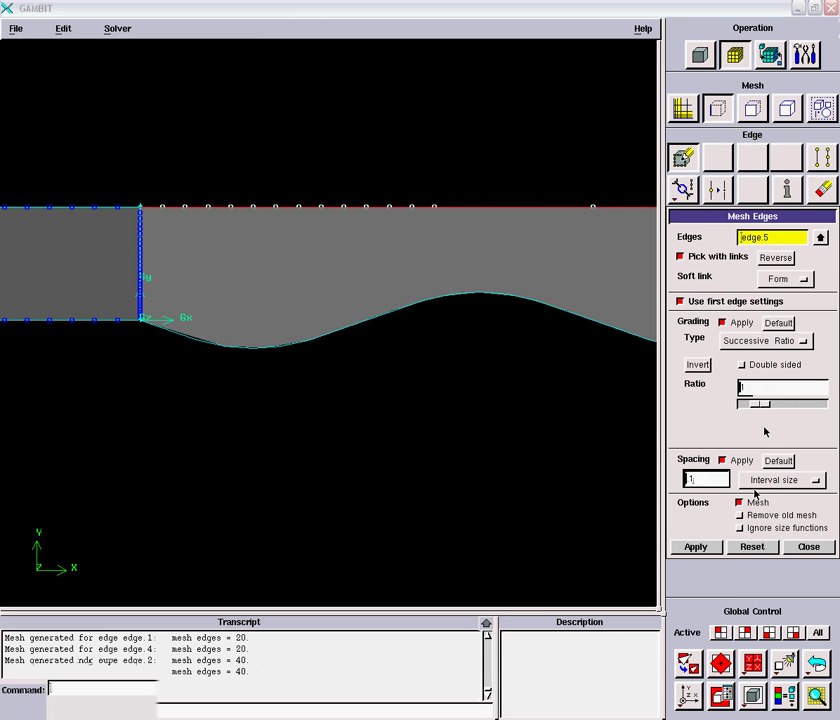
{"action": "left_click", "coordinate": [758, 480]}
{"action": "left_click", "coordinate": [764, 464]}
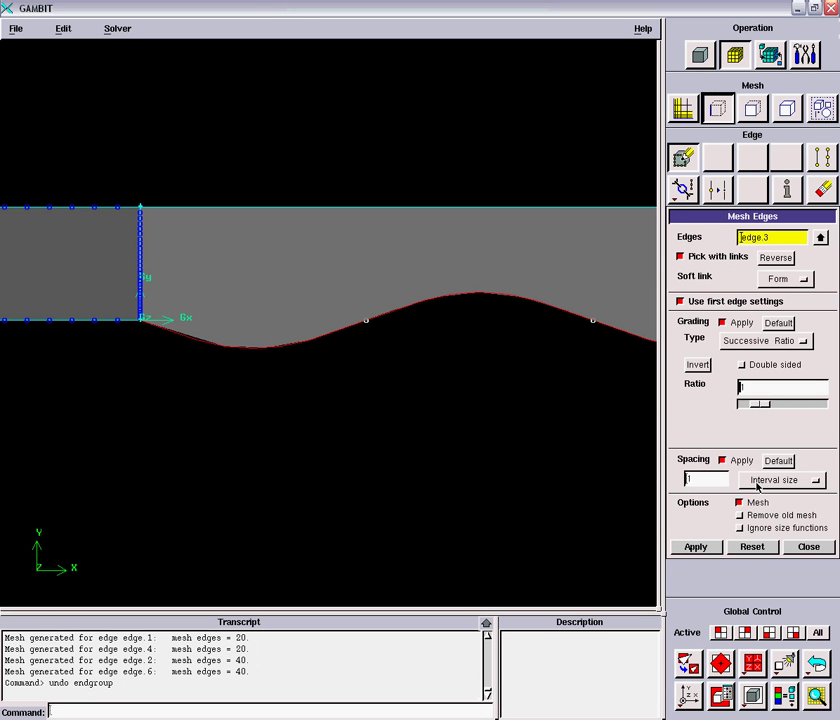
{"action": "left_click", "coordinate": [757, 481]}
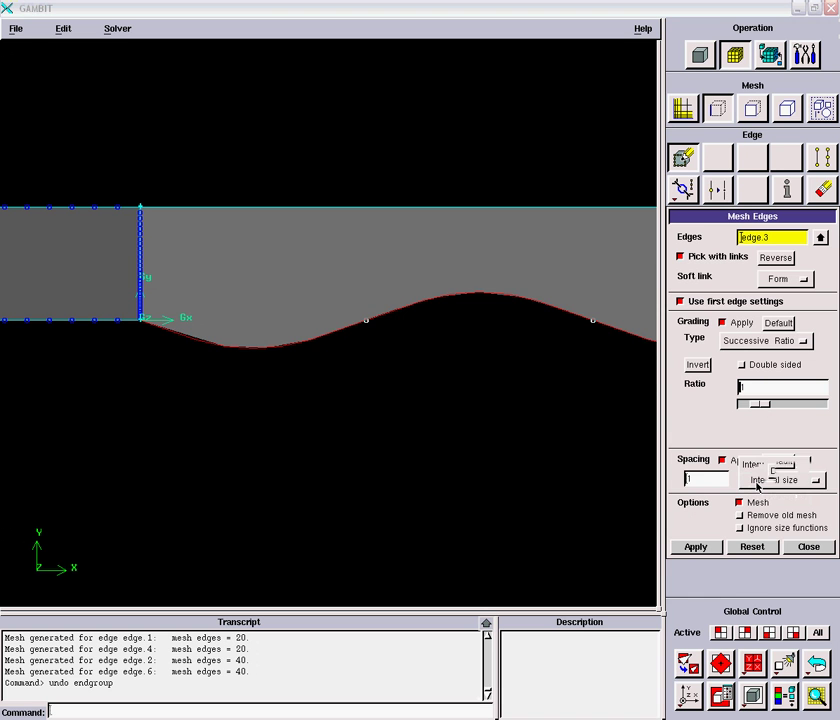
{"action": "left_click", "coordinate": [757, 484]}
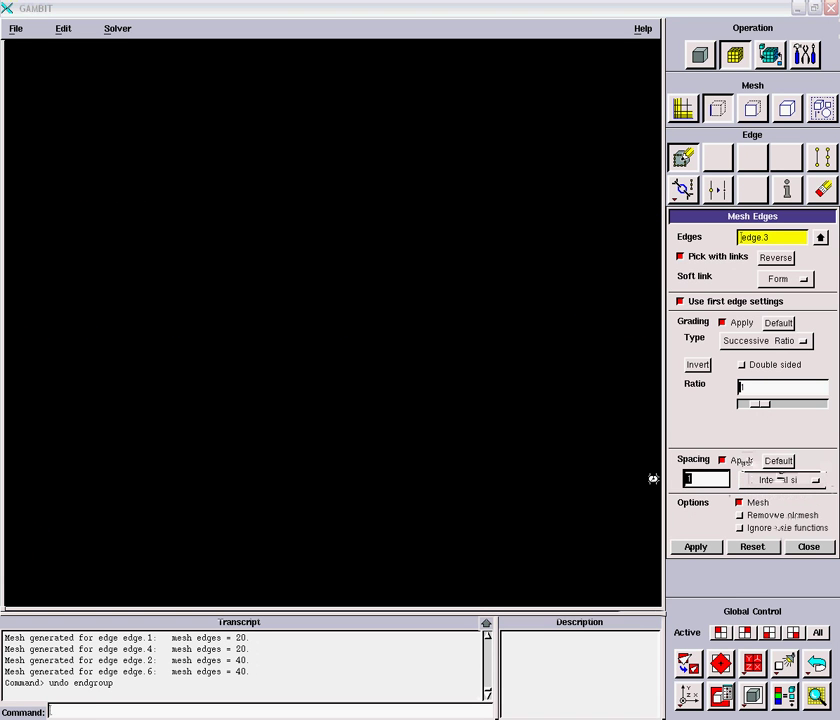
{"action": "right_click_drag", "start_coordinate": [450, 318], "coordinate": [440, 318]}
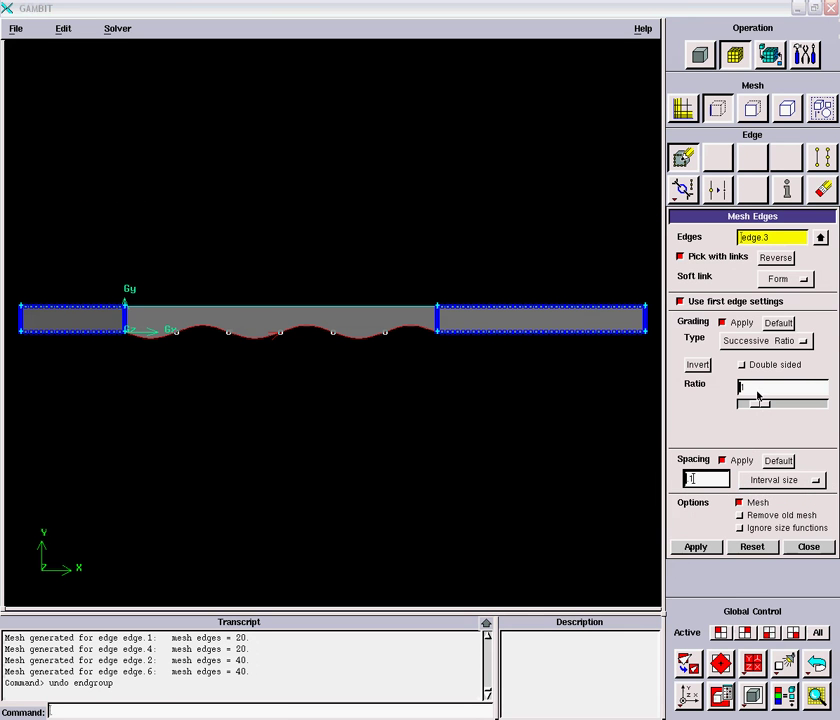
{"action": "left_click", "coordinate": [771, 480]}
{"action": "left_click", "coordinate": [771, 465]}
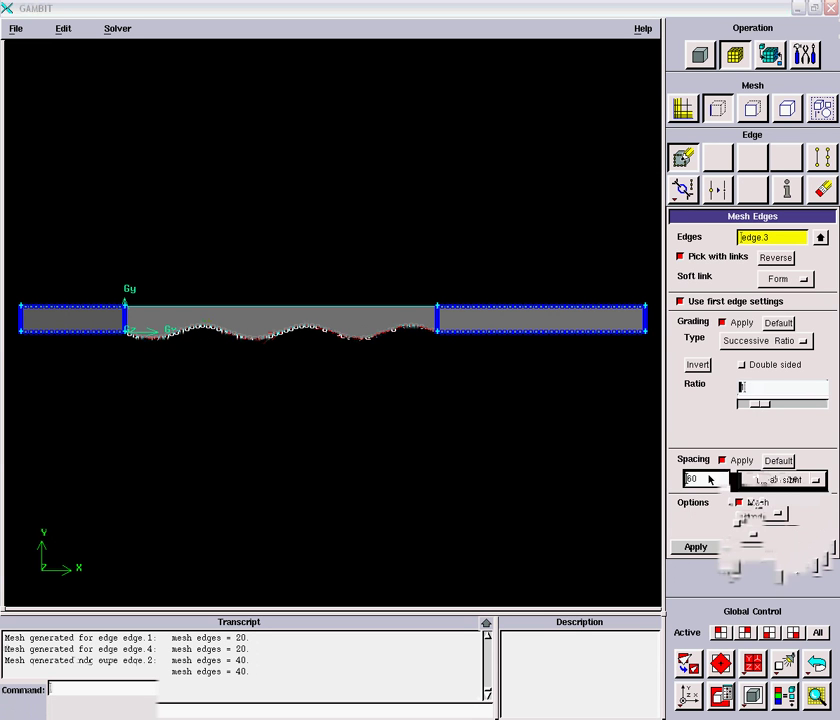
{"action": "left_click_drag", "start_coordinate": [88, 260], "coordinate": [273, 405], "text": "ctrl"}
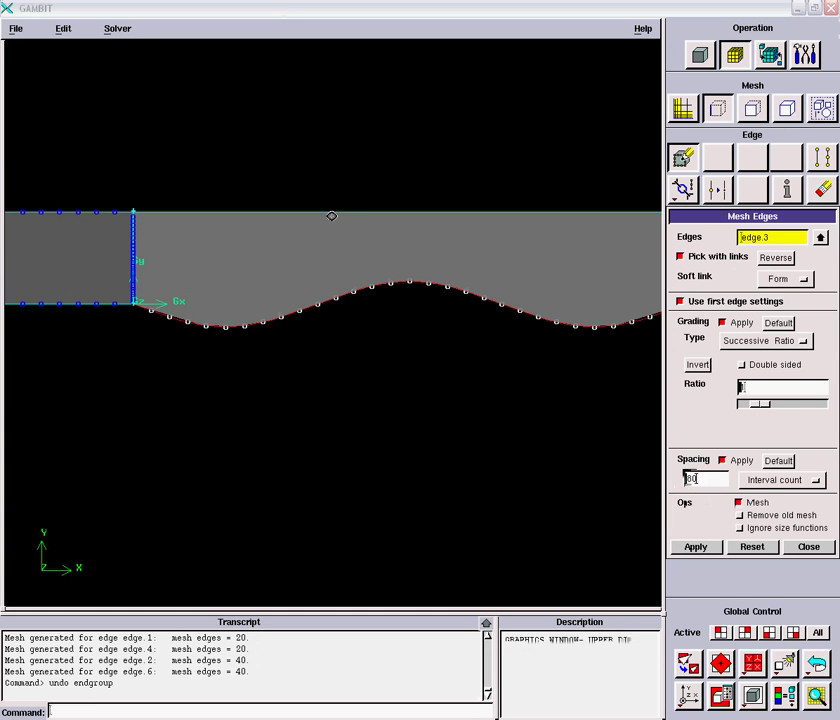
{"action": "left_click", "coordinate": [331, 213], "text": "shift"}
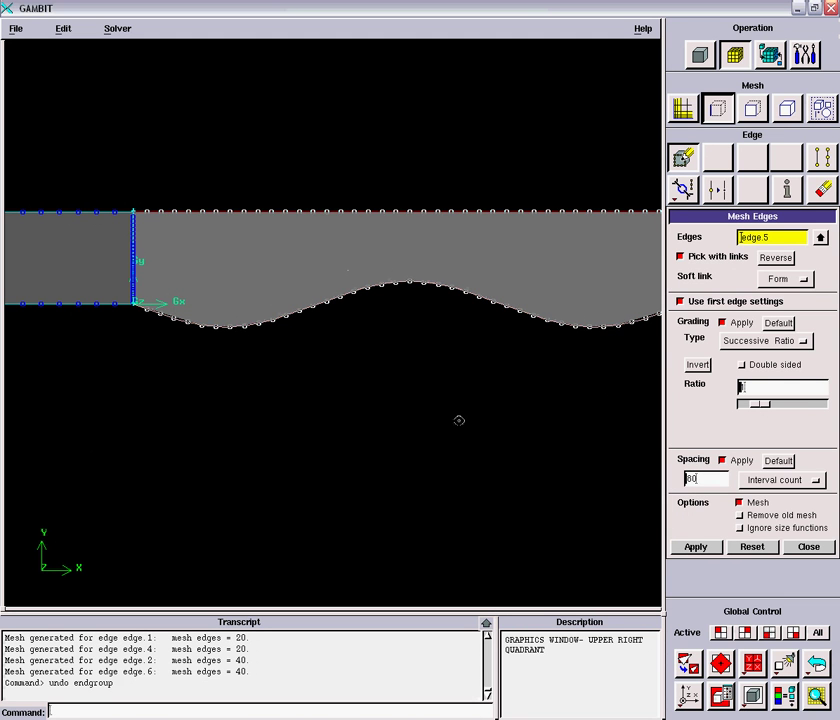
{"action": "middle_click", "coordinate": [511, 449], "text": "shift"}
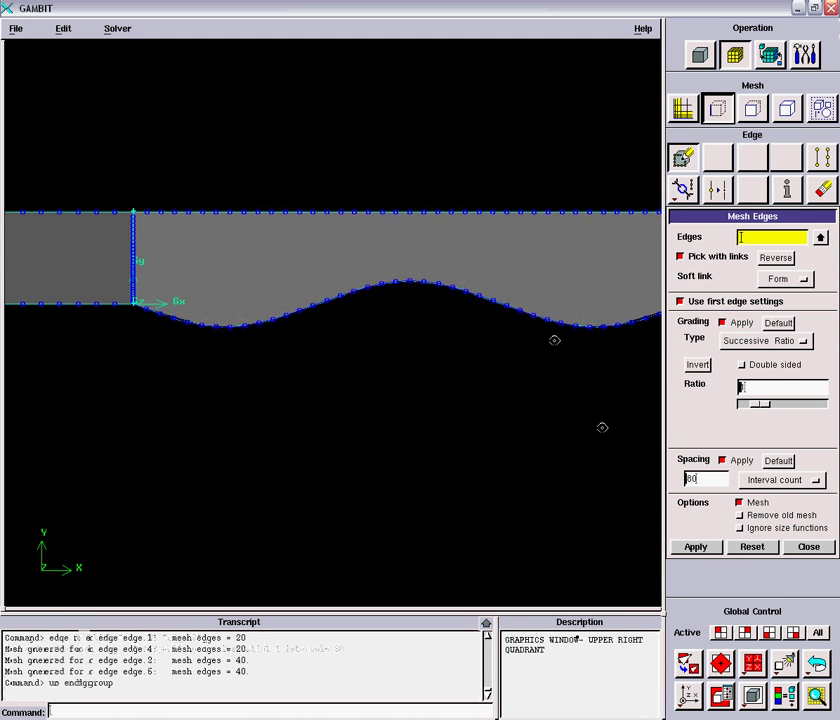
Mesh face.1 and face.2 with a Quad/Map mesh.
{"action": "left_click", "coordinate": [748, 116]}
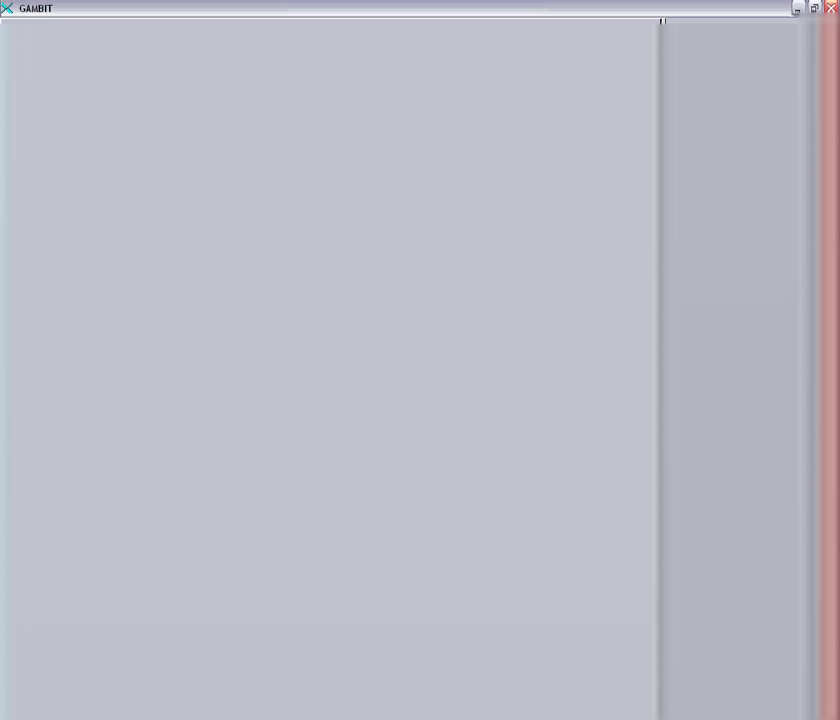
{"action": "left_click_drag", "start_coordinate": [71, 280], "coordinate": [392, 373]}
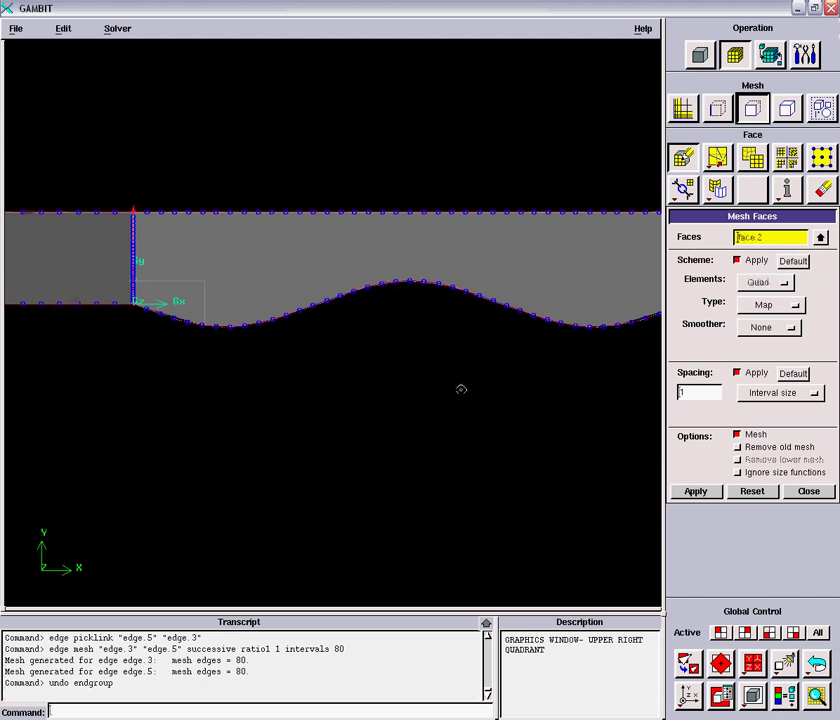
{"action": "right_click", "coordinate": [611, 526], "text": "shift"}
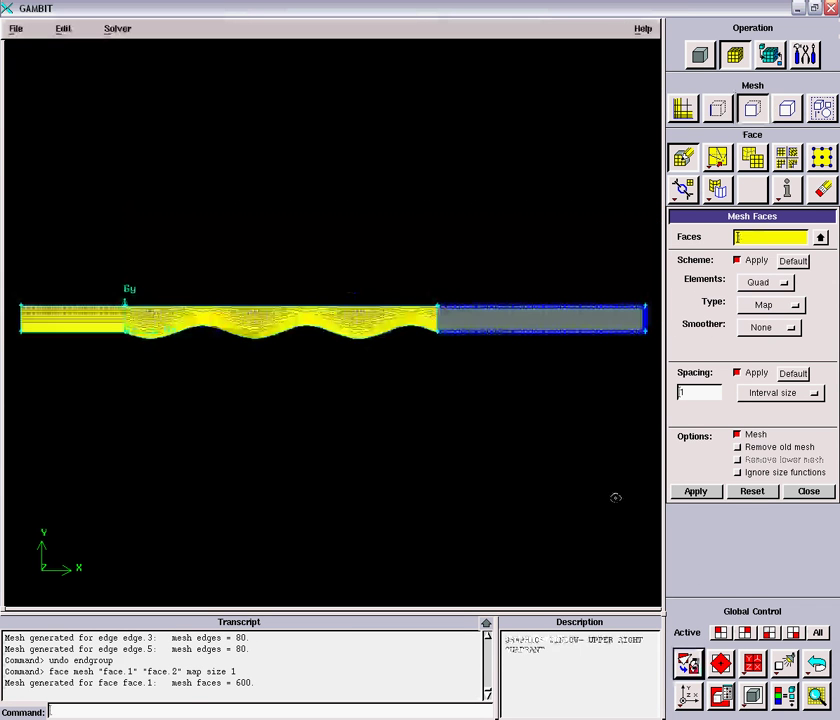
Mesh the right-hand face.3 and zoom into the wavy-straight junction to inspect the cells.
{"action": "left_click_drag", "start_coordinate": [516, 331], "coordinate": [560, 367], "text": "shift"}
{"action": "middle_click", "coordinate": [558, 369], "text": "shift"}
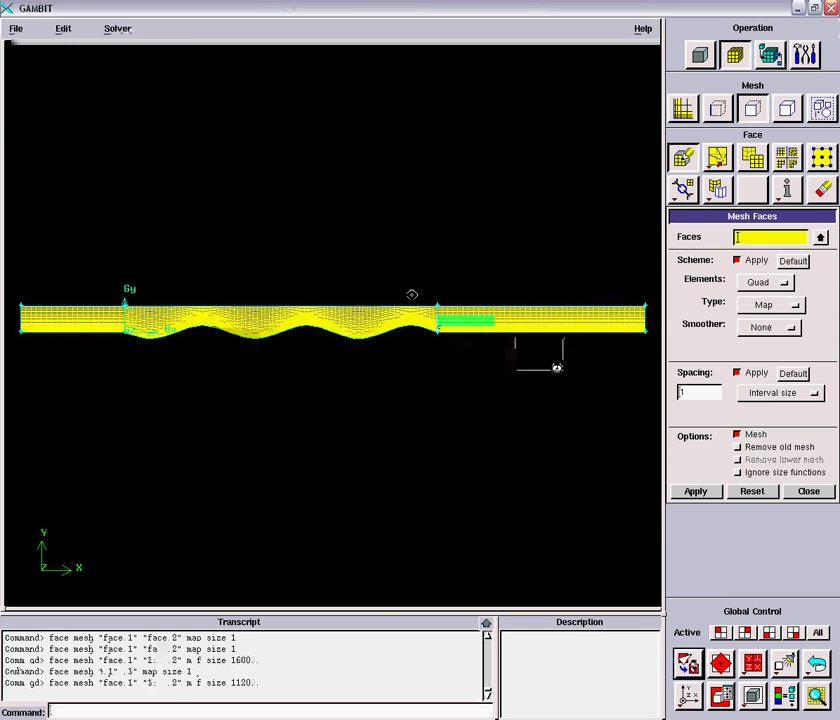
{"action": "left_click_drag", "start_coordinate": [401, 292], "coordinate": [488, 368], "text": "ctrl"}
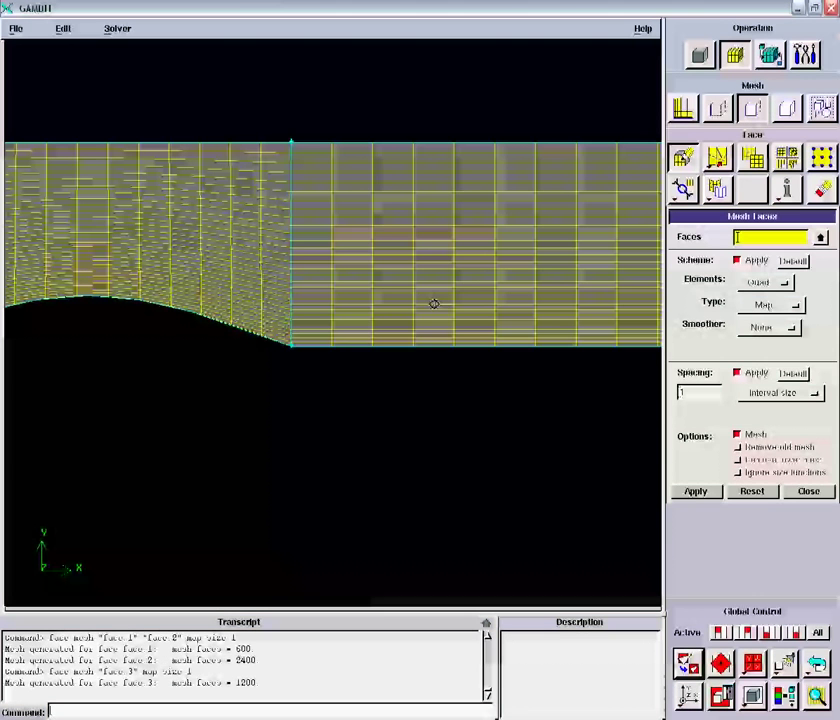
{"action": "left_click_drag", "start_coordinate": [233, 243], "coordinate": [347, 393], "text": "ctrl"}
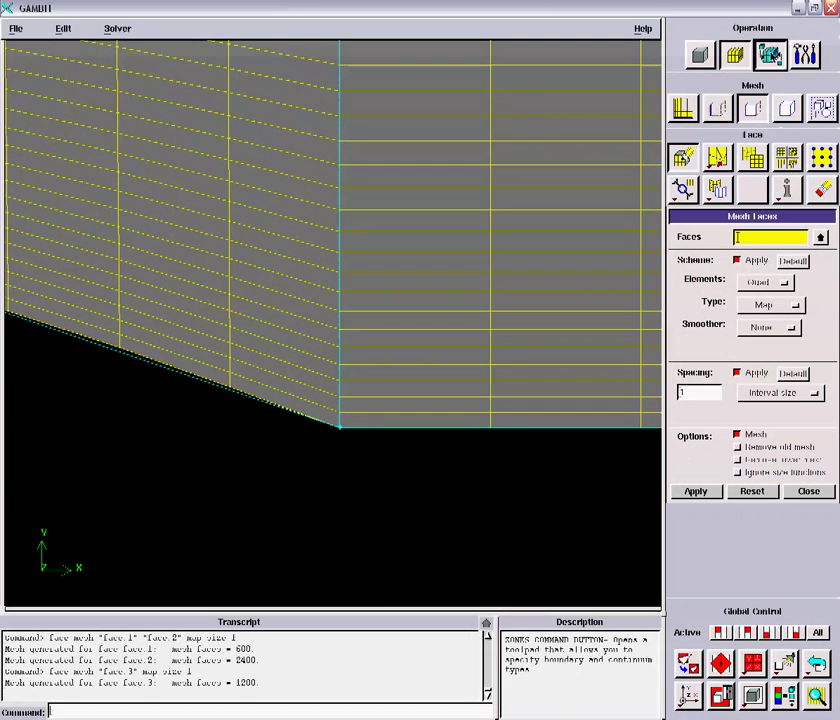
Save the meshed GAMBIT model.
{"action": "left_click", "coordinate": [15, 28]}
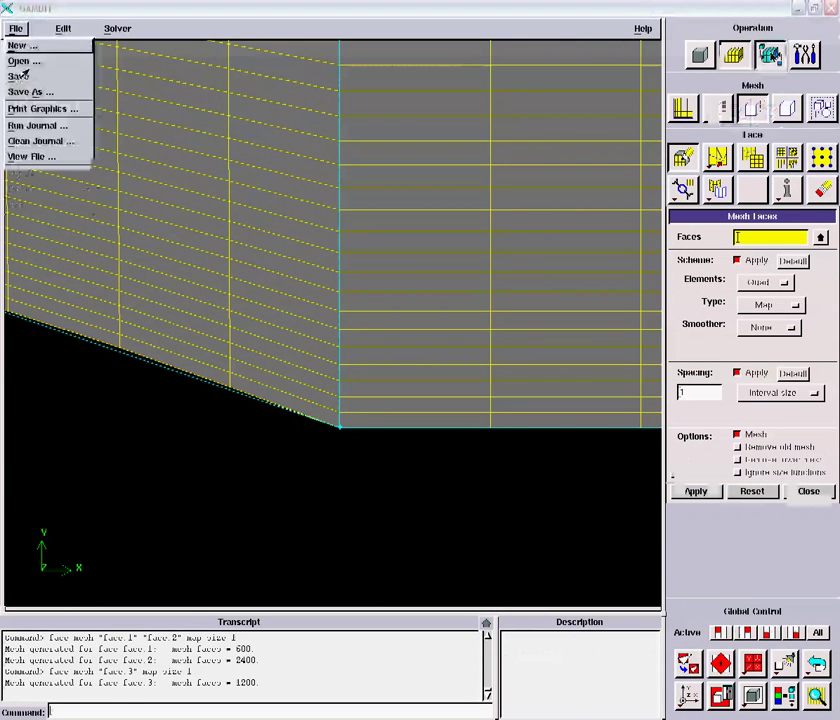
{"action": "left_click", "coordinate": [17, 76]}
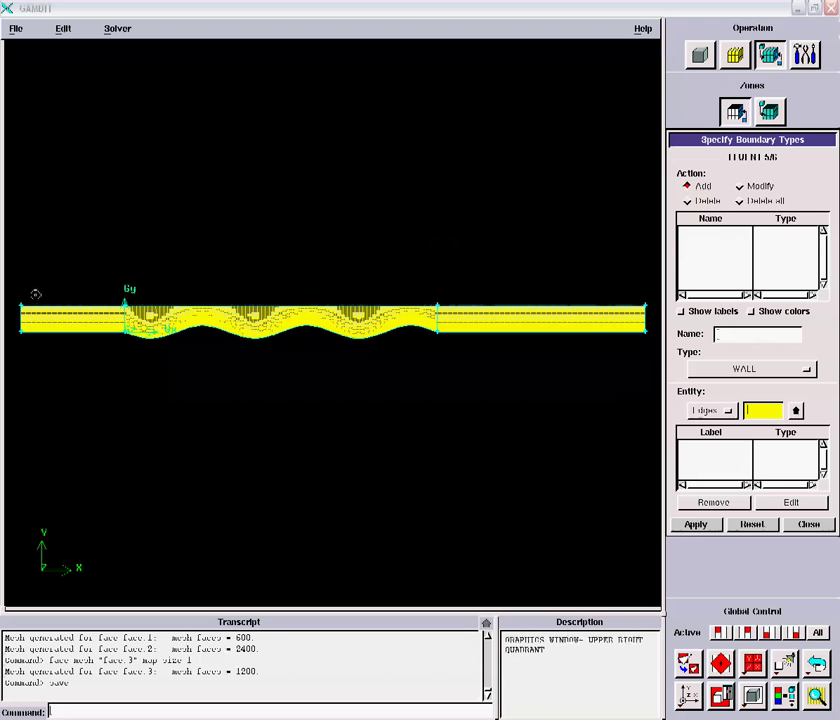
Make the three top edges a SYMMETRY boundary.
{"action": "left_click_drag", "start_coordinate": [655, 317], "coordinate": [12, 250], "text": "shift"}
{"action": "left_click", "coordinate": [805, 371]}
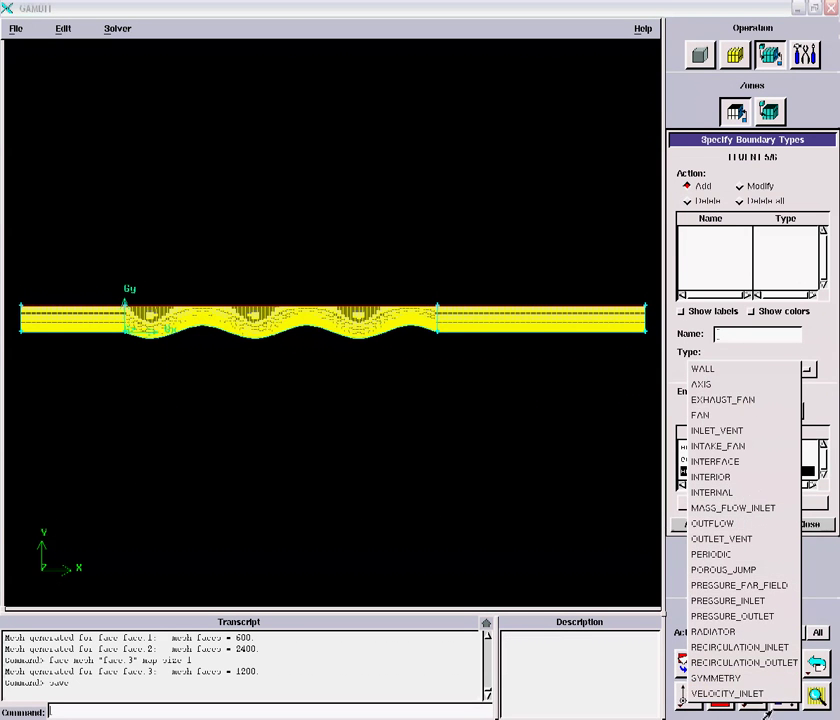
{"action": "left_click", "coordinate": [715, 678]}
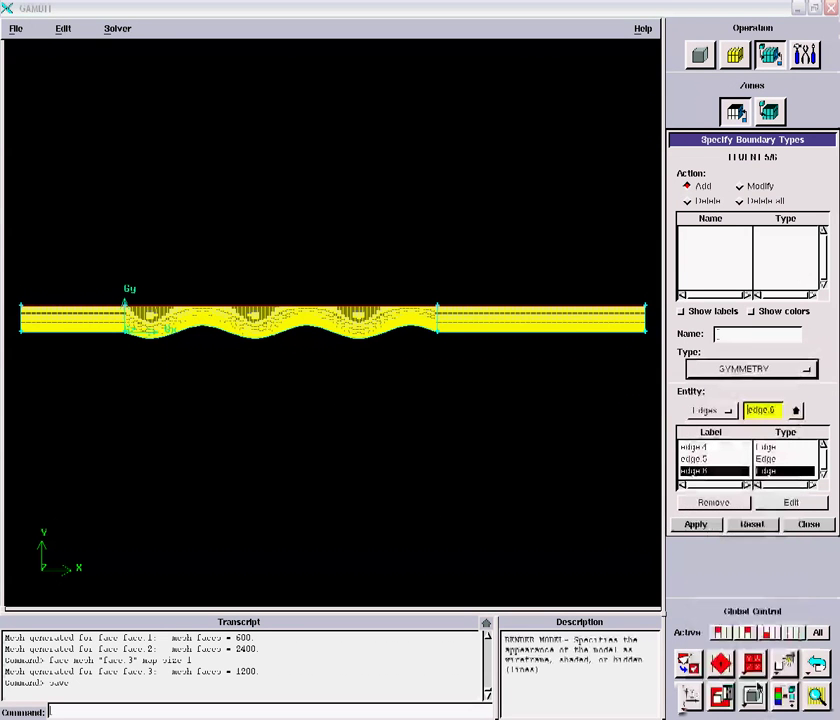
{"action": "middle_click", "coordinate": [596, 491]}
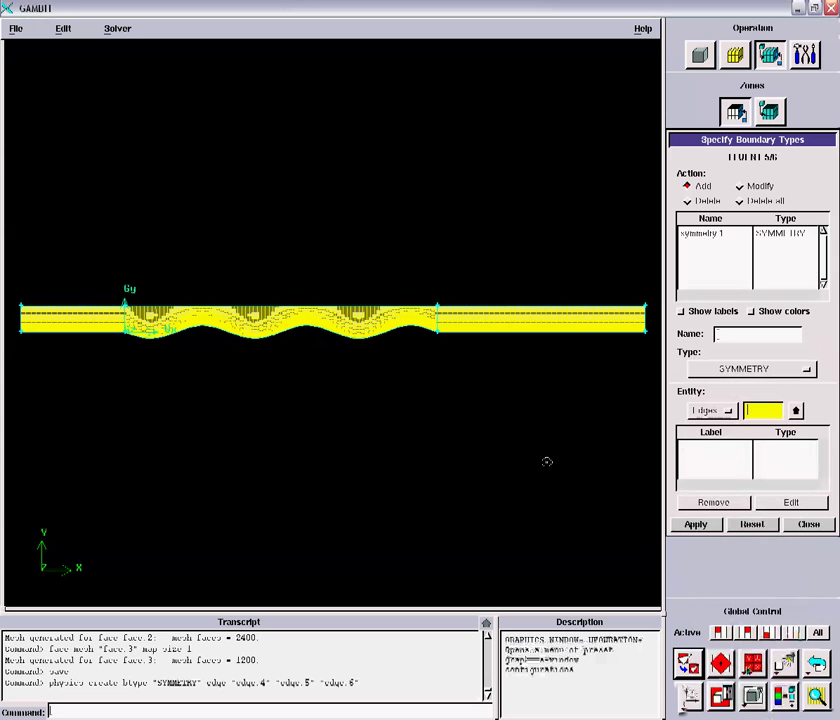
Make the left end edge.7 a VELOCITY_INLET, then pick the inlet block's bottom edge.
{"action": "left_click", "coordinate": [19, 317], "text": "shift"}
{"action": "left_click", "coordinate": [762, 369]}
{"action": "left_click", "coordinate": [757, 382]}
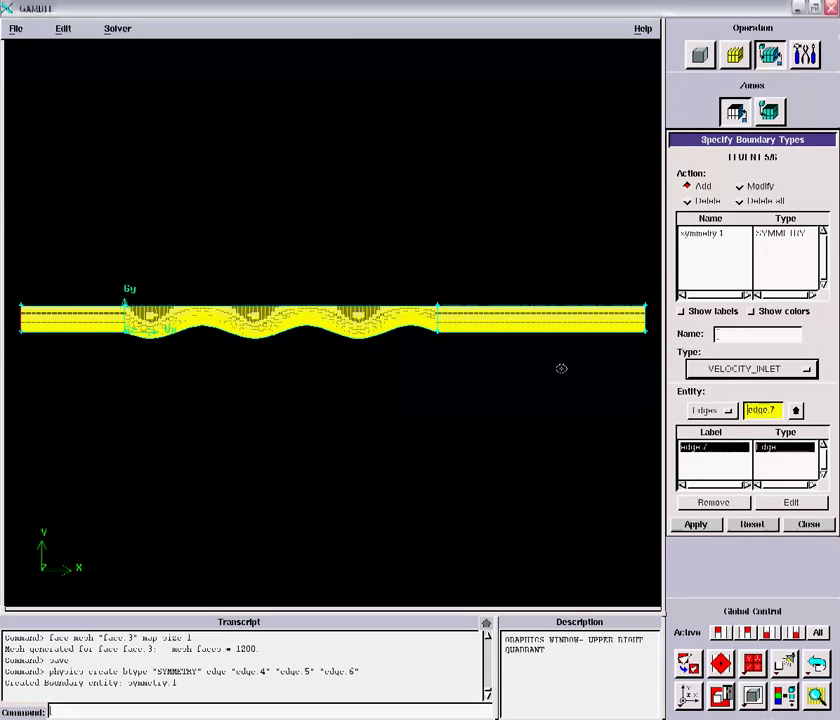
{"action": "middle_click", "coordinate": [561, 368], "text": "shift"}
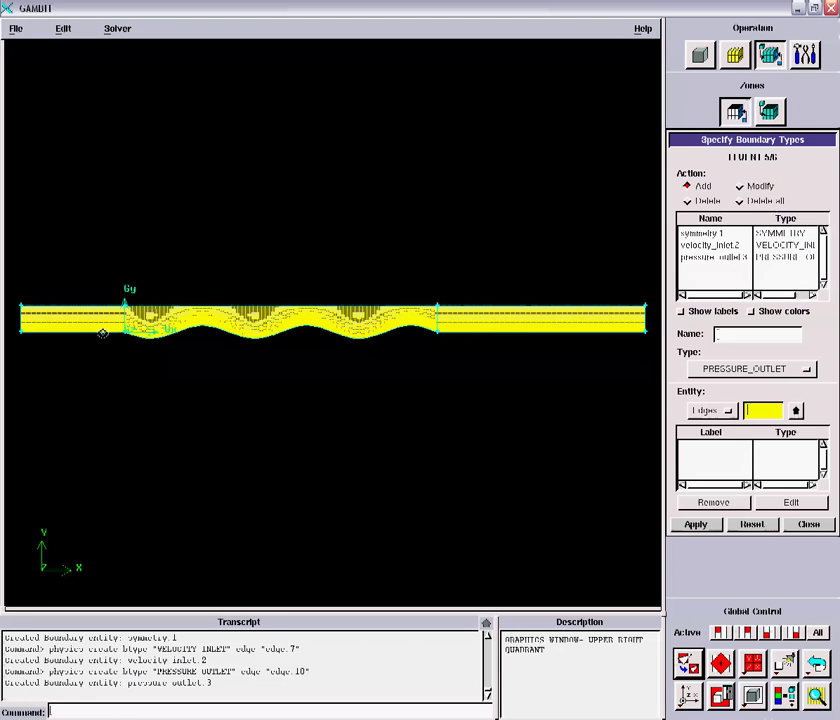
{"action": "left_click", "coordinate": [490, 305], "text": "shift"}
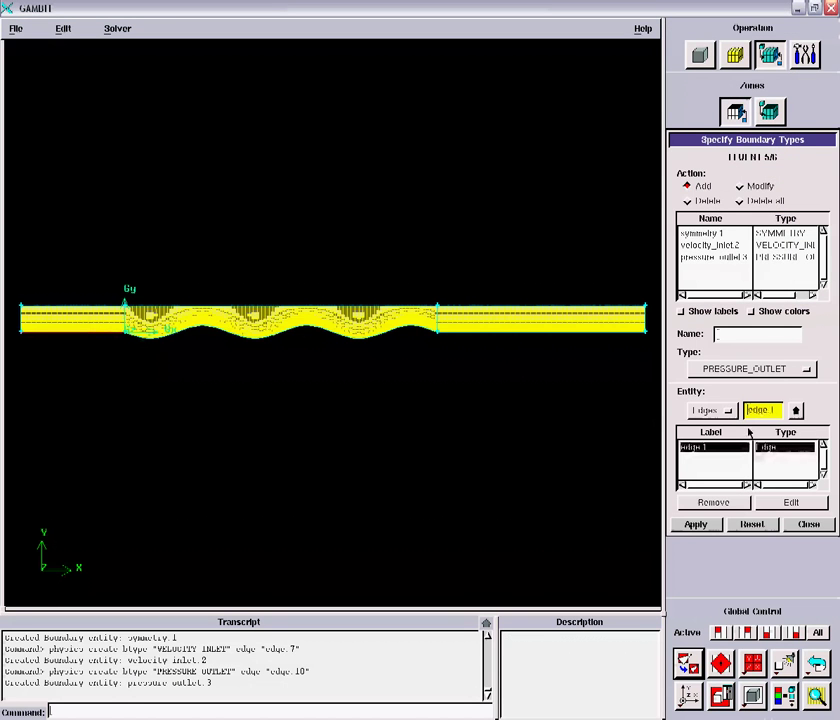
Make the inlet bottom edge.1 a WALL boundary named 'lower'.
{"action": "left_click", "coordinate": [790, 369]}
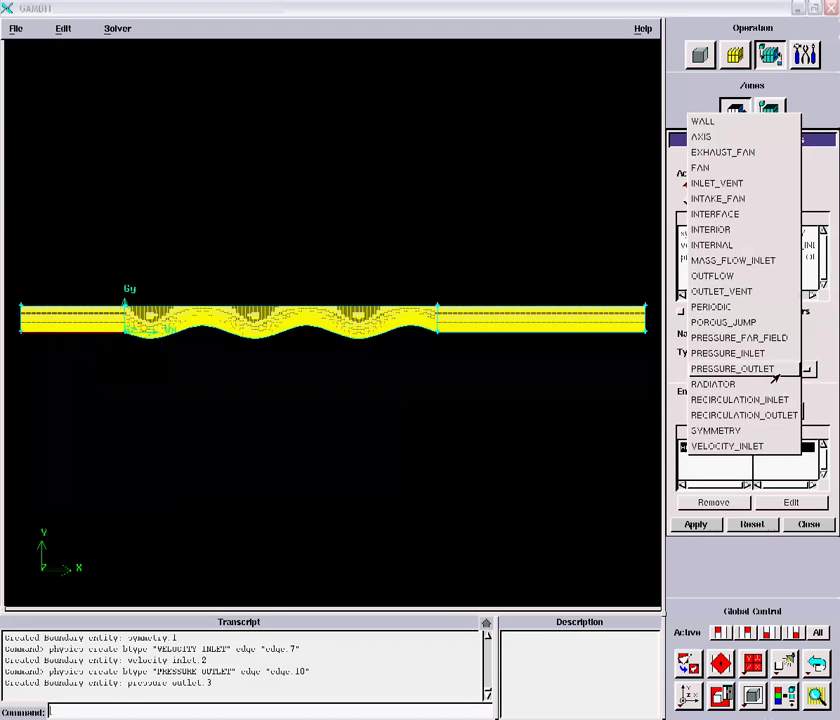
{"action": "left_click", "coordinate": [702, 121]}
{"action": "left_click", "coordinate": [735, 337]}
{"action": "type", "text": "wower"}
{"action": "key", "text": "Return"}
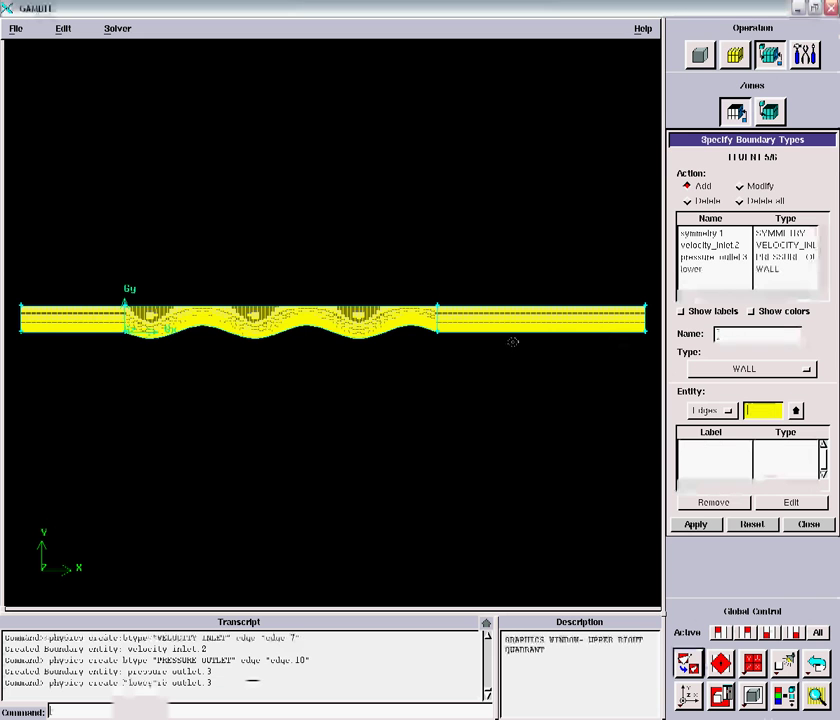
Add WALL 'middle' on wavy edge.3, then pick edge.2 and select 'lower' for renaming.
{"action": "left_click", "coordinate": [338, 330], "text": "shift"}
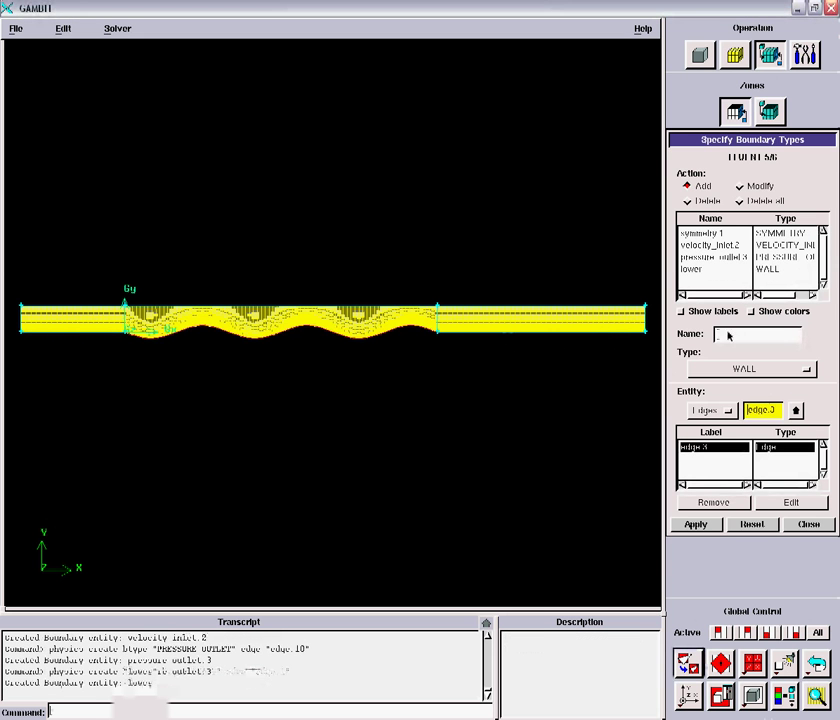
{"action": "left_click", "coordinate": [778, 337]}
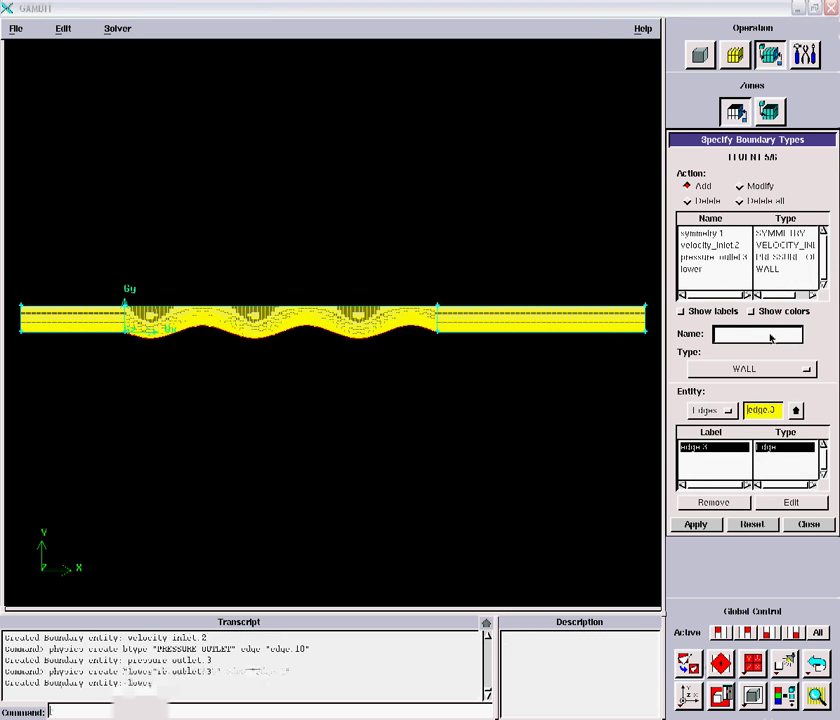
{"action": "type", "text": "m"}
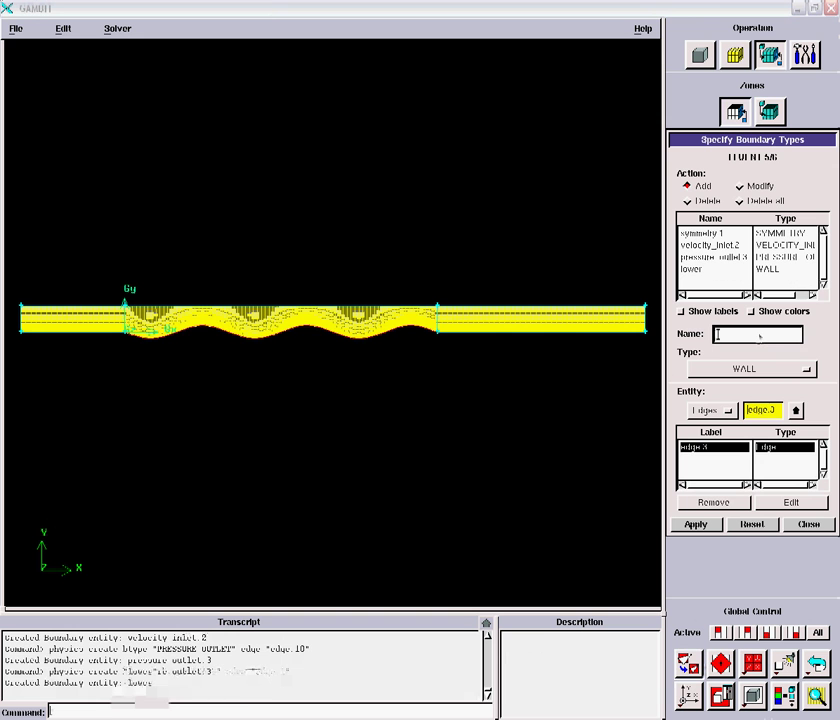
{"action": "type", "text": "iddle"}
{"action": "middle_click", "coordinate": [517, 369], "text": "shift"}
{"action": "left_click", "coordinate": [545, 333], "text": "shift"}
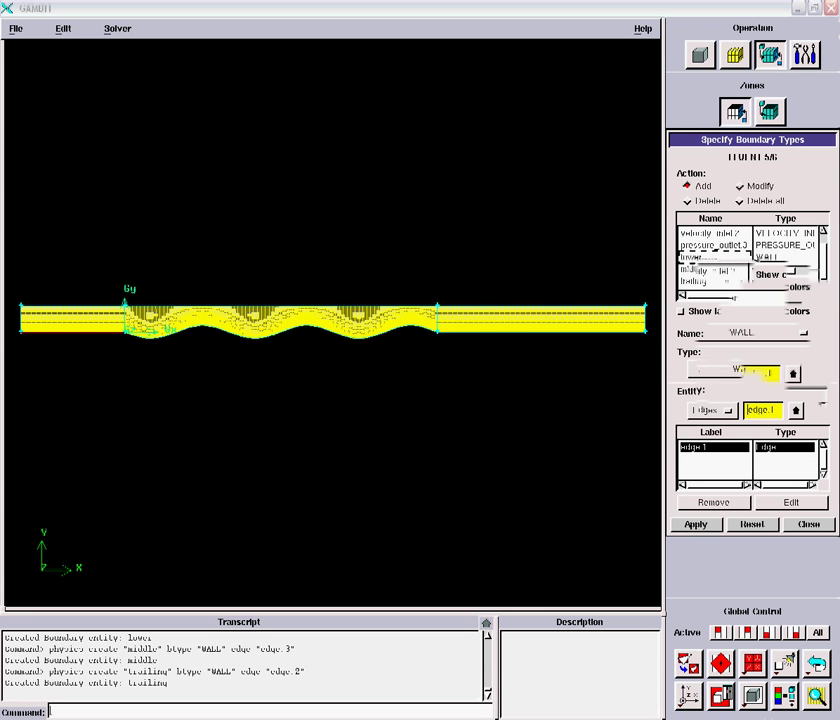
{"action": "left_click", "coordinate": [712, 257]}
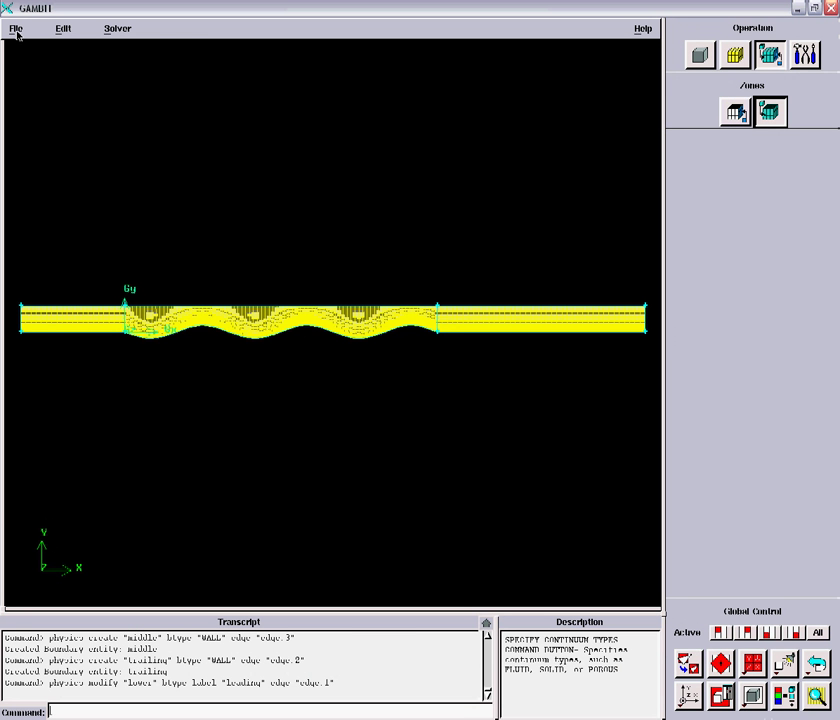
Save the model and export a 2-D (X-Y) Fluent mesh as wavychannel.msh.
{"action": "left_click", "coordinate": [16, 29]}
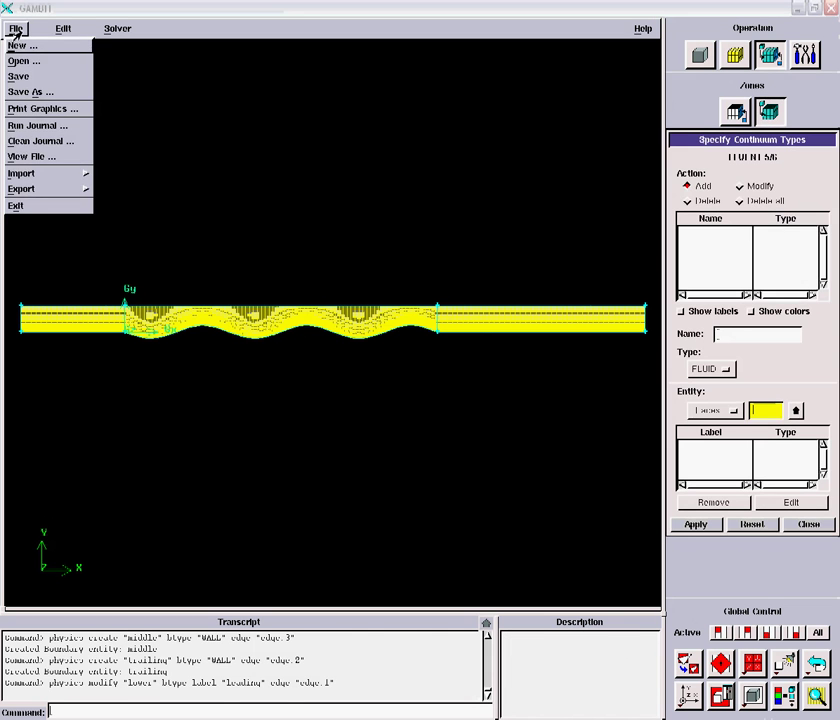
{"action": "left_click", "coordinate": [31, 78]}
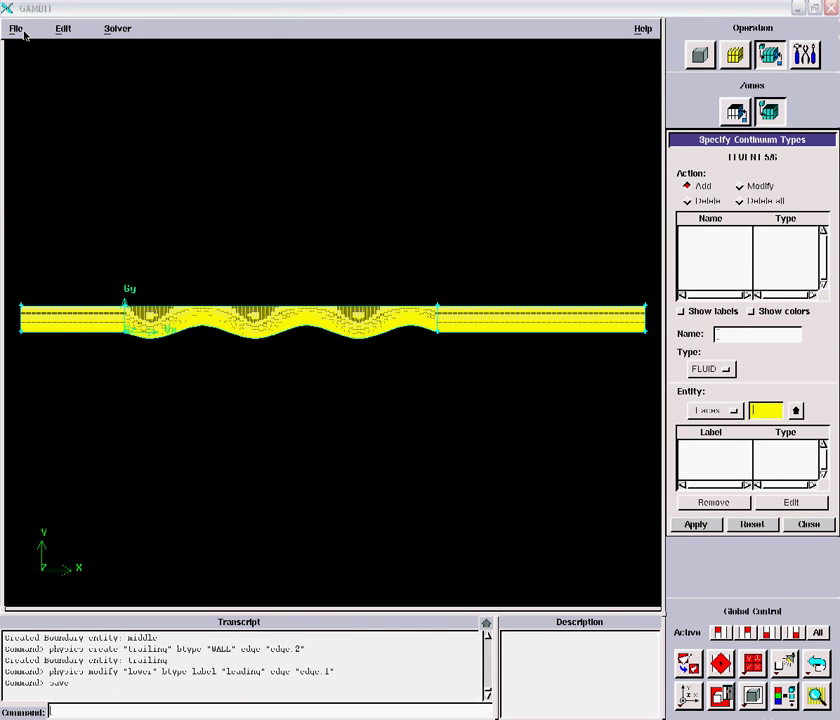
{"action": "left_click", "coordinate": [25, 36]}
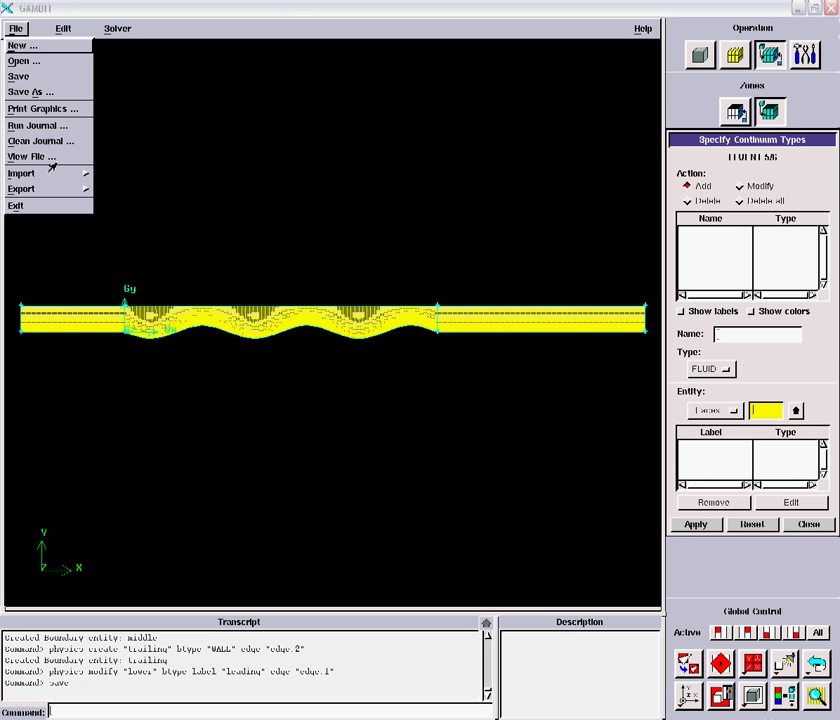
{"action": "mouse_move", "coordinate": [57, 188]}
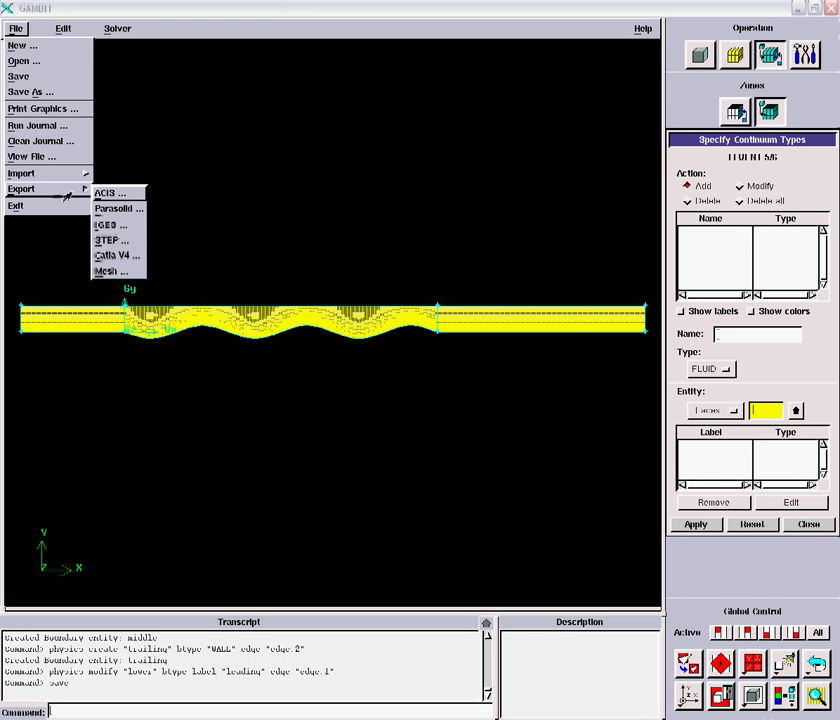
{"action": "left_click", "coordinate": [128, 274]}
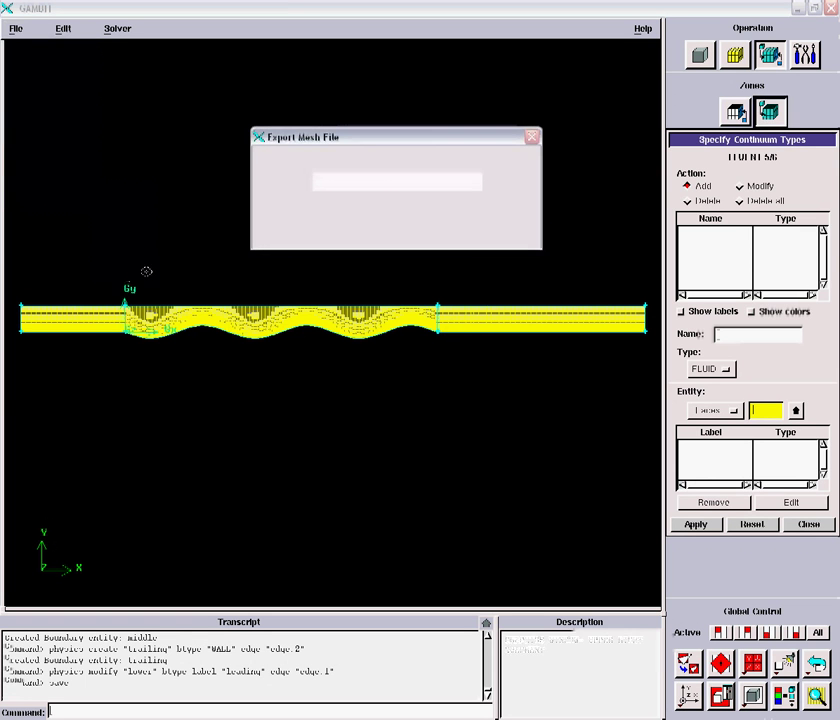
{"action": "left_click", "coordinate": [264, 204]}
{"action": "left_click", "coordinate": [340, 233]}
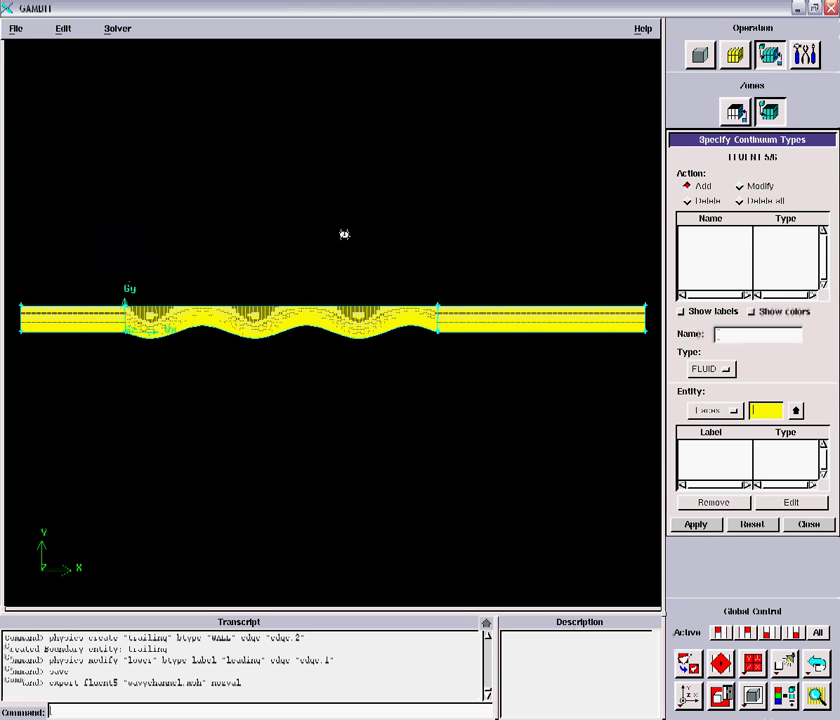